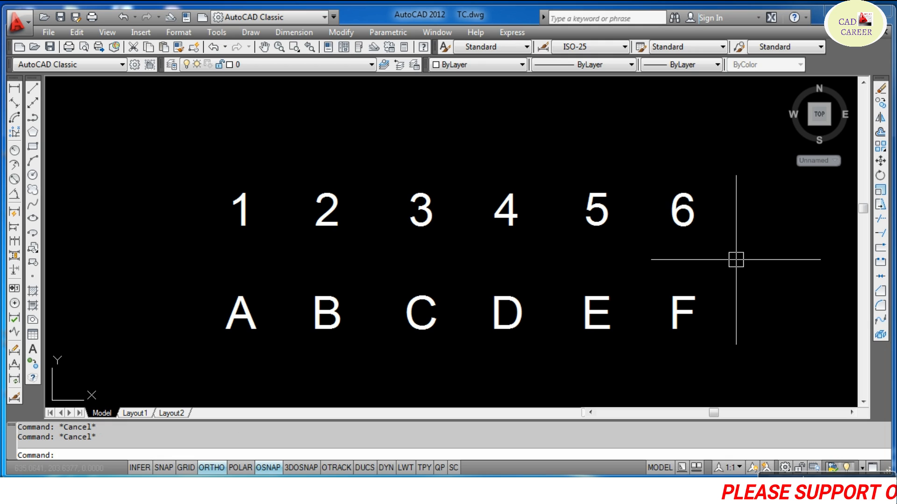
{"action": "type", "text": "TCIRCLE"}
{"action": "key", "text": "Return"}
{"action": "key", "text": "Escape"}
{"action": "key", "text": "Escape"}
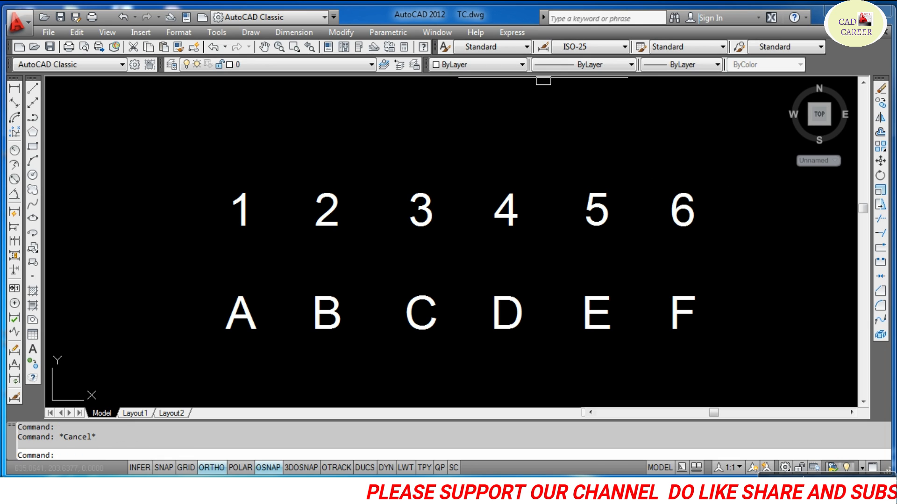
Enclose the letters A to F in constant-size circles with Enclose Text with Object, using the 0.35 offset factor
{"action": "left_click", "coordinate": [512, 32]}
{"action": "mouse_move", "coordinate": [531, 69]}
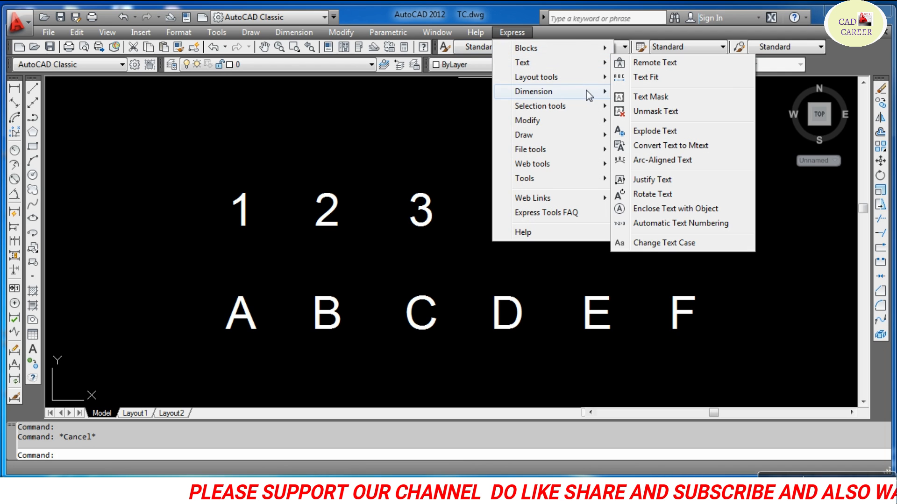
{"action": "left_click", "coordinate": [669, 211]}
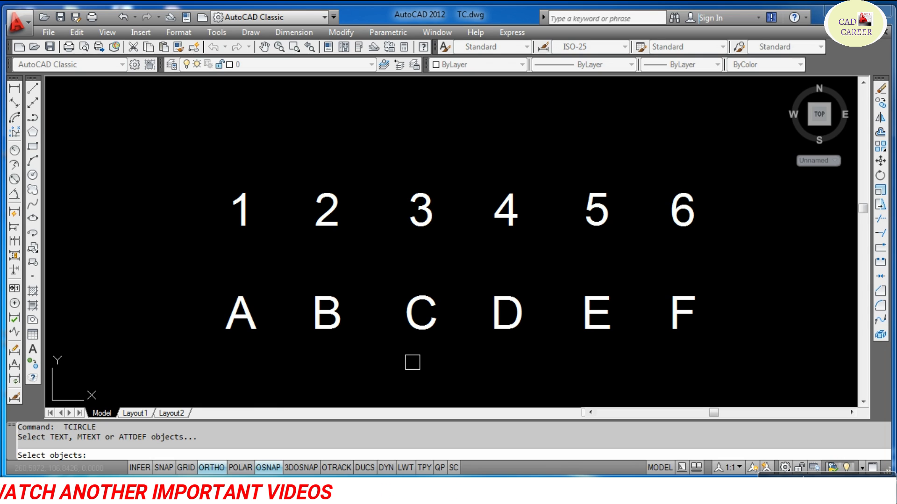
{"action": "left_click", "coordinate": [507, 312]}
{"action": "left_click", "coordinate": [718, 282]}
{"action": "left_click", "coordinate": [175, 358]}
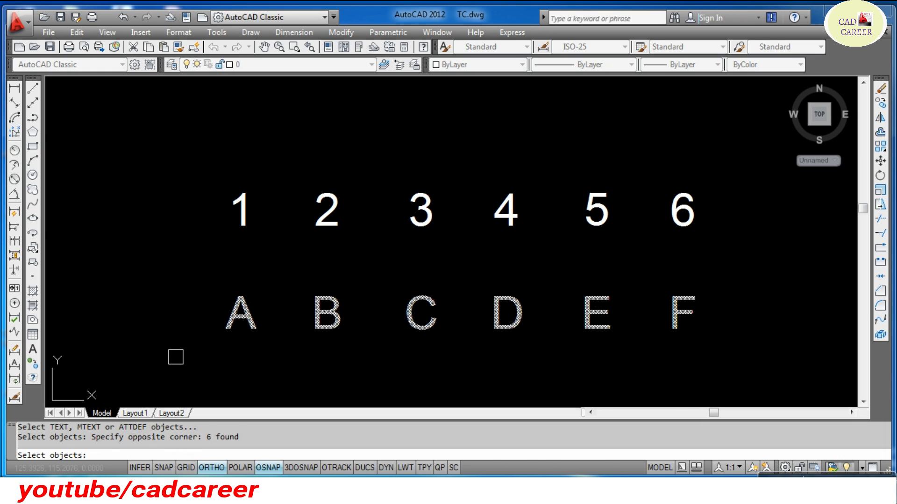
{"action": "key", "text": "Return"}
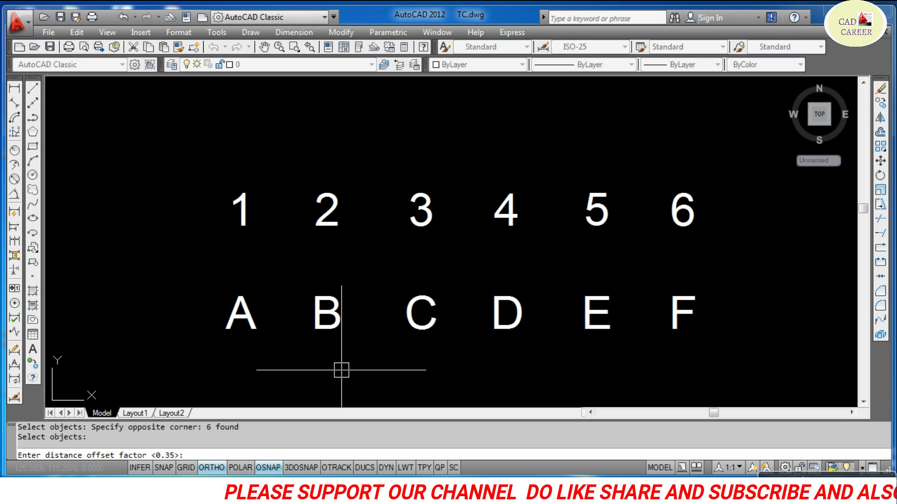
{"action": "key", "text": "Return"}
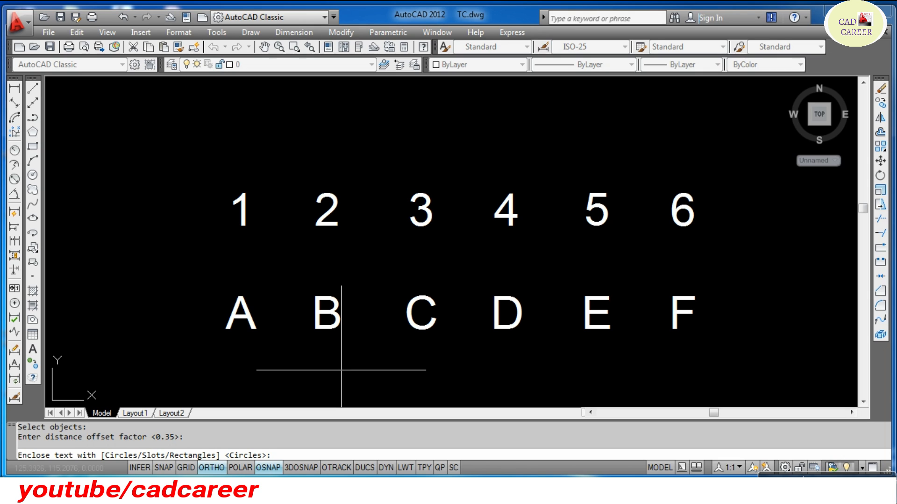
{"action": "type", "text": "C"}
{"action": "key", "text": "Return"}
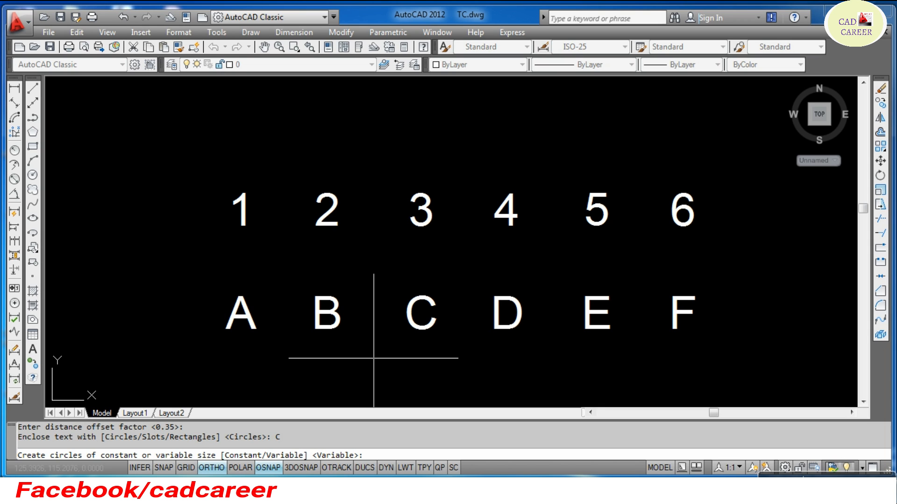
{"action": "type", "text": "C"}
{"action": "key", "text": "Return"}
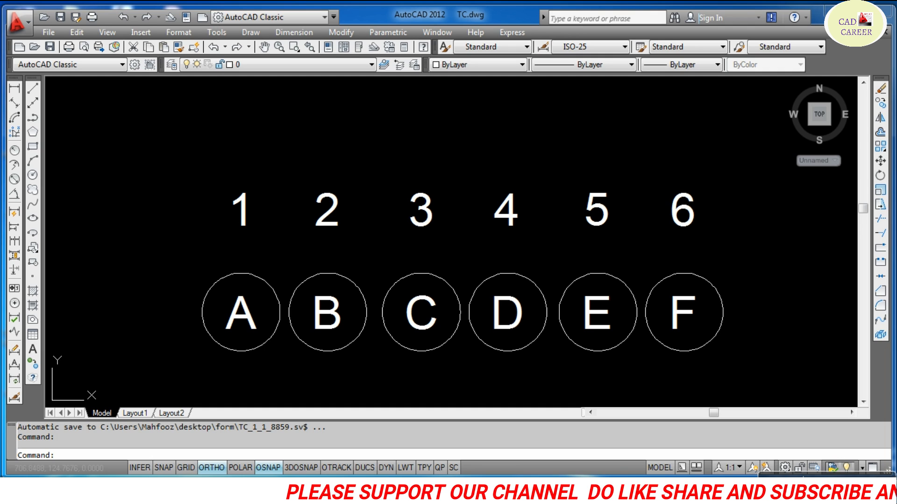
Add radius dimensions to the six constant-size circles around A to F with Quick Dimension, placing them above and left of each circle
{"action": "type", "text": "QDIM"}
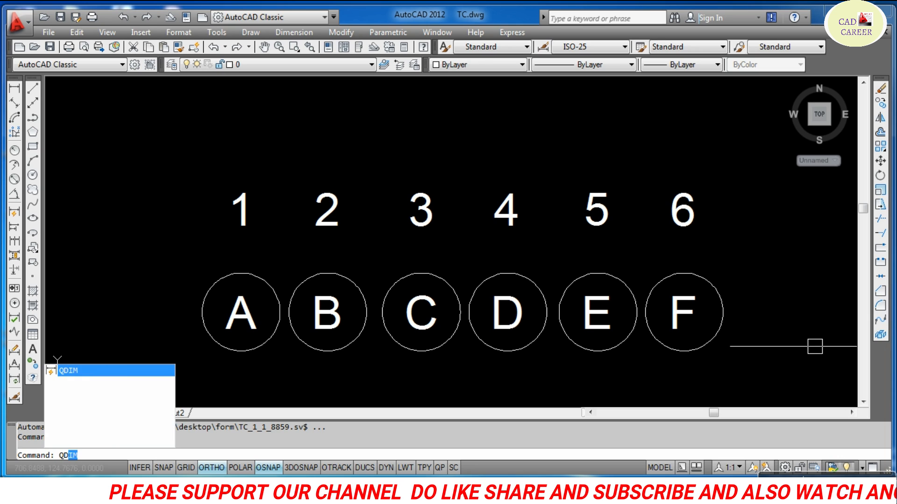
{"action": "key", "text": "Return"}
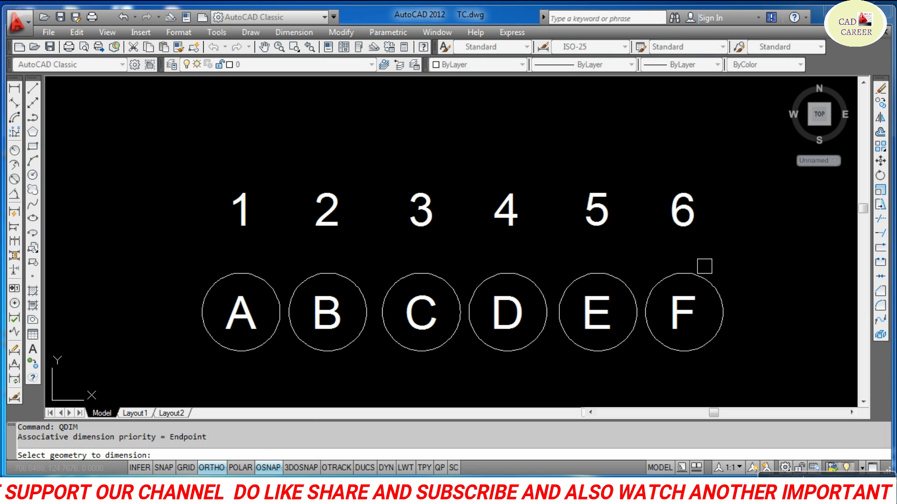
{"action": "left_click", "coordinate": [700, 275]}
{"action": "left_click", "coordinate": [200, 250]}
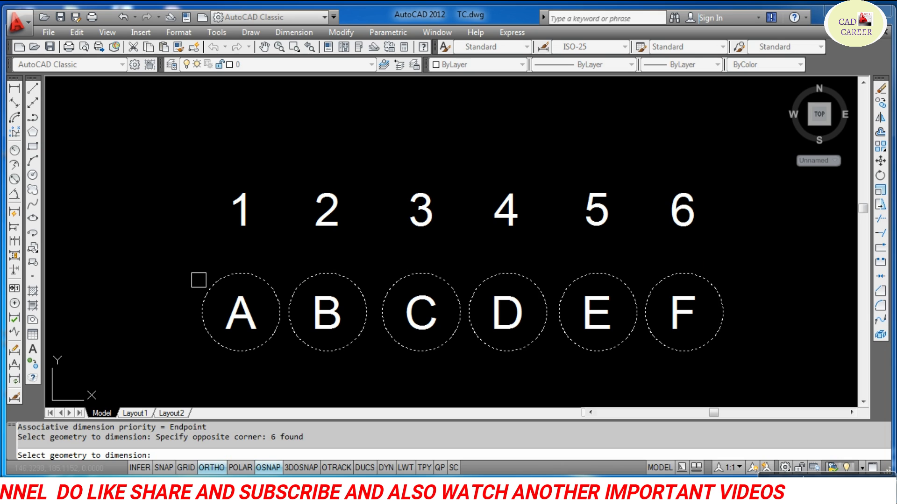
{"action": "key", "text": "Return"}
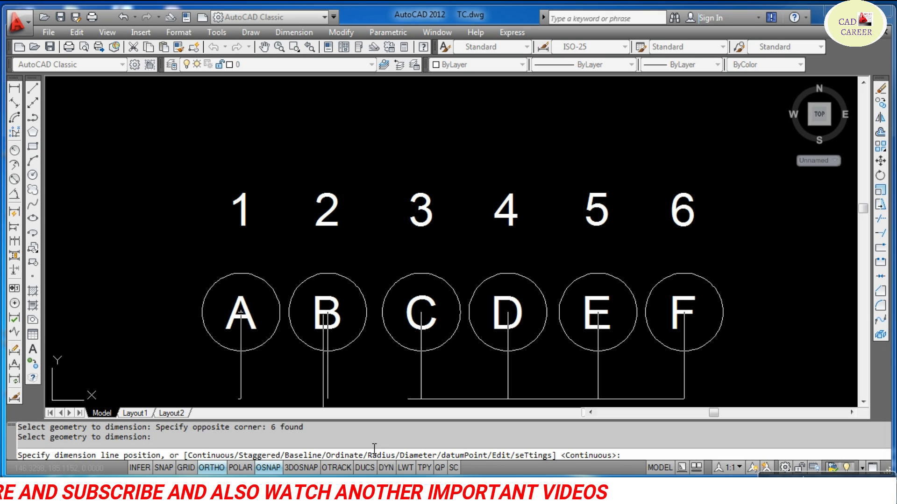
{"action": "type", "text": "R"}
{"action": "key", "text": "Return"}
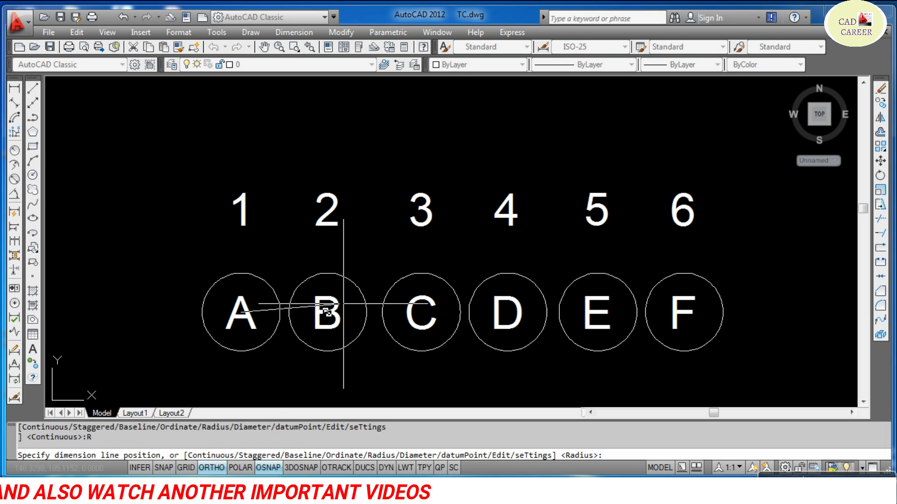
{"action": "left_click", "coordinate": [190, 261]}
Compare the radius dimensions of the constant-size circles from A to F up close
{"action": "scroll", "coordinate": [187, 260], "scroll_direction": "up", "scroll_amount": 6}
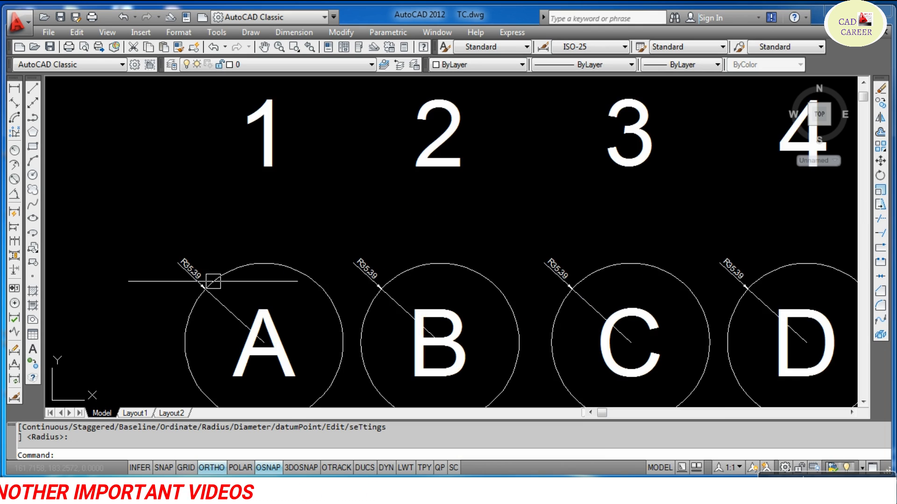
{"action": "scroll", "coordinate": [271, 276], "scroll_direction": "down", "scroll_amount": 2}
{"action": "scroll", "coordinate": [341, 250], "scroll_direction": "up", "scroll_amount": 4}
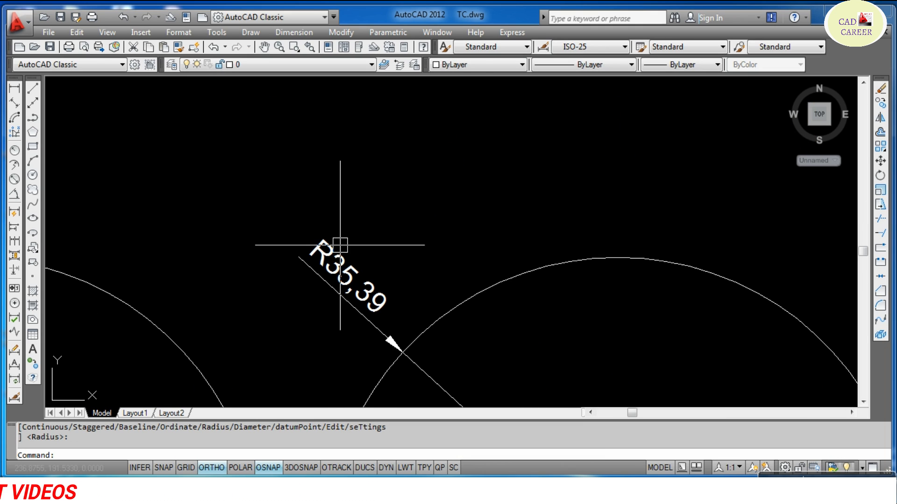
{"action": "scroll", "coordinate": [287, 257], "scroll_direction": "down", "scroll_amount": 6}
{"action": "scroll", "coordinate": [430, 248], "scroll_direction": "up", "scroll_amount": 5}
{"action": "scroll", "coordinate": [316, 256], "scroll_direction": "down", "scroll_amount": 6}
{"action": "scroll", "coordinate": [517, 268], "scroll_direction": "up", "scroll_amount": 5}
{"action": "scroll", "coordinate": [449, 259], "scroll_direction": "down", "scroll_amount": 5}
{"action": "scroll", "coordinate": [492, 256], "scroll_direction": "up", "scroll_amount": 5}
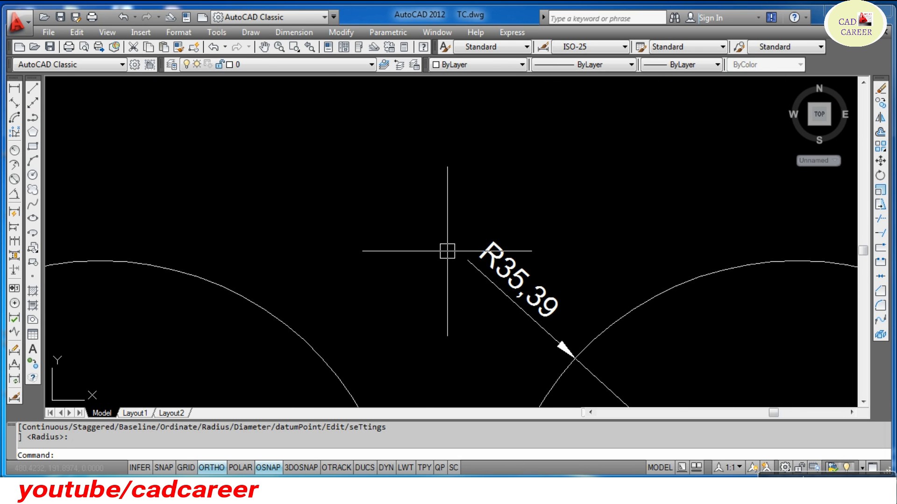
{"action": "scroll", "coordinate": [420, 258], "scroll_direction": "down", "scroll_amount": 5}
{"action": "scroll", "coordinate": [541, 257], "scroll_direction": "up", "scroll_amount": 5}
{"action": "scroll", "coordinate": [544, 253], "scroll_direction": "down", "scroll_amount": 5}
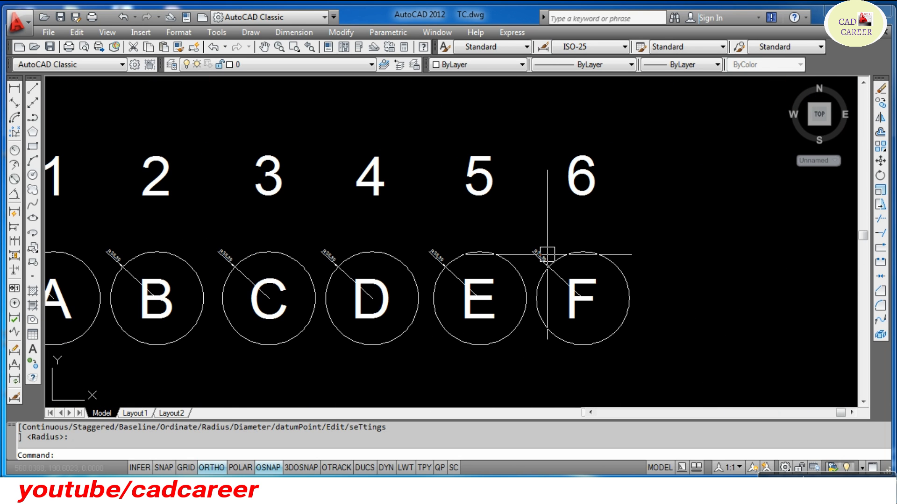
{"action": "scroll", "coordinate": [457, 252], "scroll_direction": "up", "scroll_amount": 3}
{"action": "scroll", "coordinate": [408, 266], "scroll_direction": "down", "scroll_amount": 5}
{"action": "scroll", "coordinate": [367, 262], "scroll_direction": "up", "scroll_amount": 3}
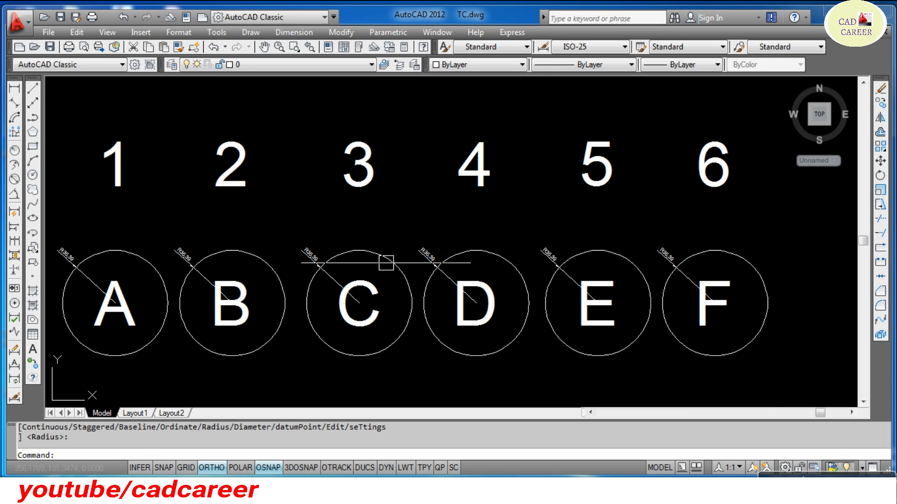
{"action": "scroll", "coordinate": [401, 289], "scroll_direction": "down", "scroll_amount": 3}
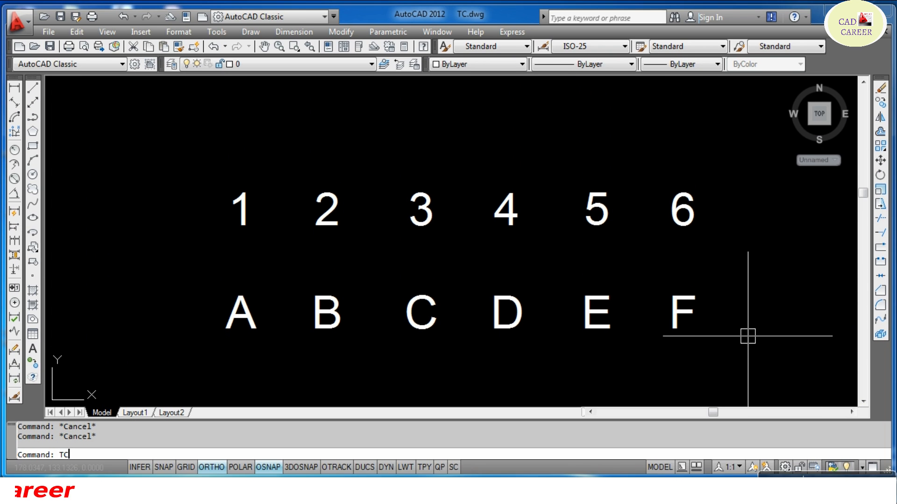
Enclose the letters A to F in variable-size circles with TCIRCLE, using the 0.35 offset factor
{"action": "type", "text": "IRCLE"}
{"action": "key", "text": "Return"}
{"action": "left_click", "coordinate": [717, 281]}
{"action": "left_click", "coordinate": [240, 352]}
{"action": "key", "text": "Return"}
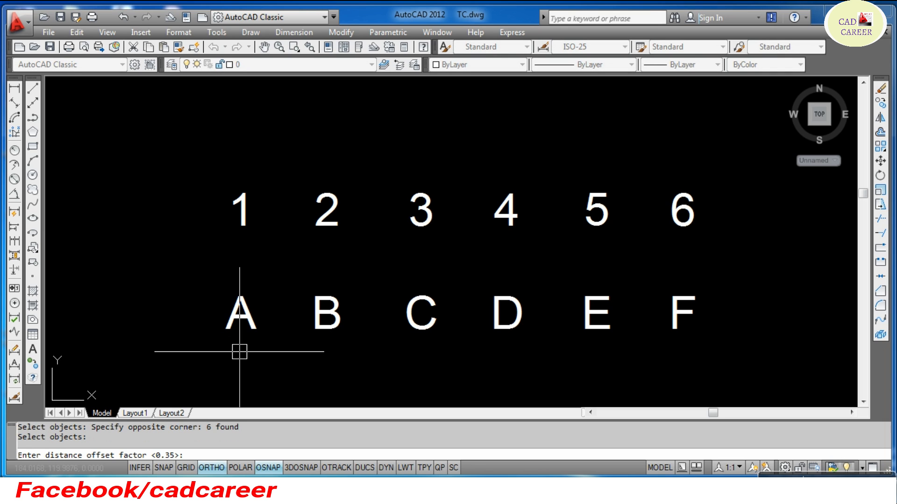
{"action": "key", "text": "Return"}
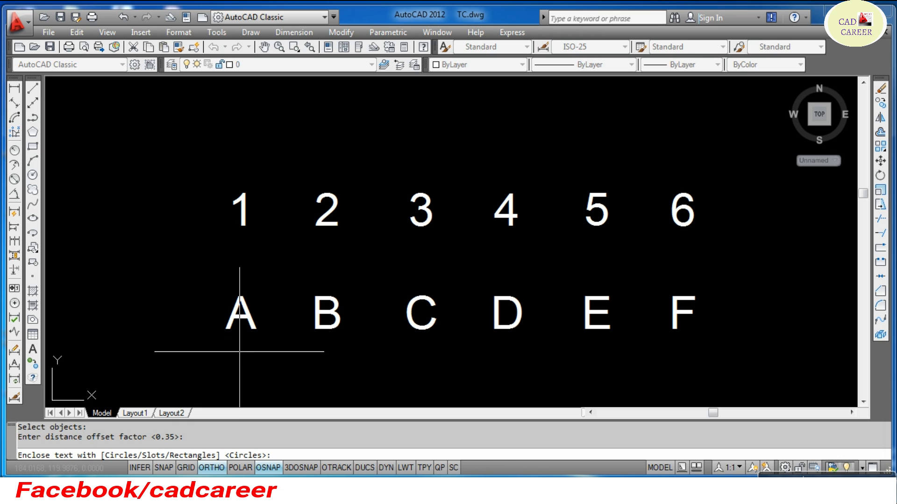
{"action": "type", "text": "C"}
{"action": "key", "text": "Return"}
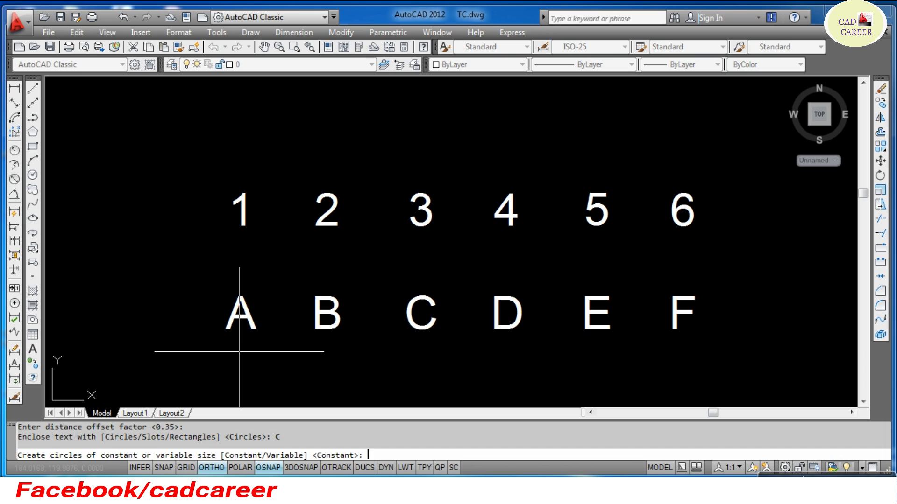
{"action": "key", "text": "Return"}
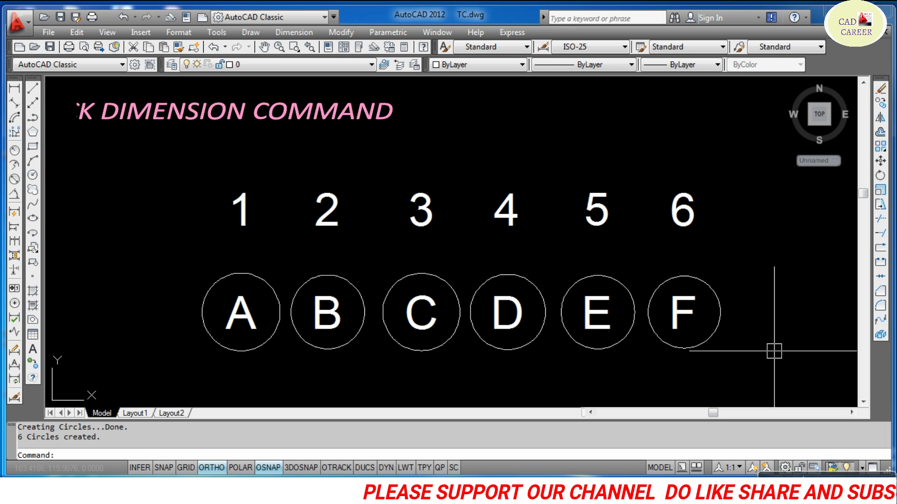
Add radius dimensions to the six variable-size circles around A to F with QDIM, placing them above and left of each circle
{"action": "type", "text": "Q"}
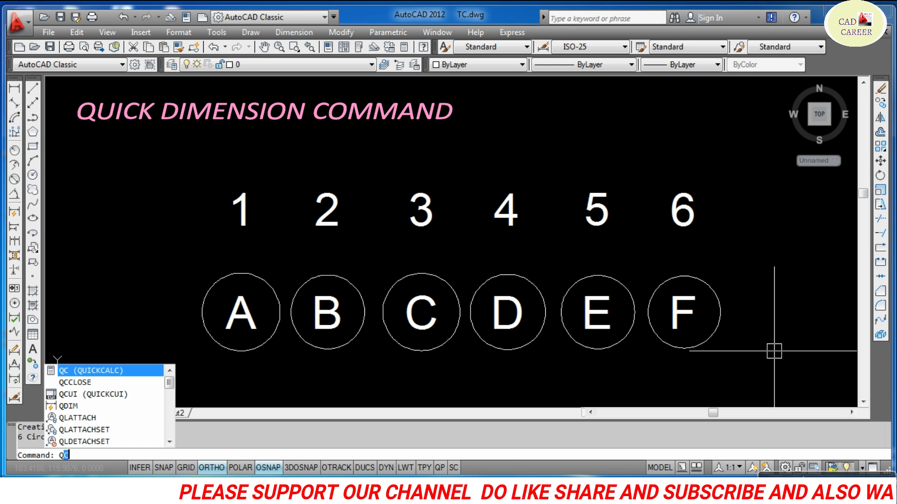
{"action": "type", "text": "DIM"}
{"action": "key", "text": "Return"}
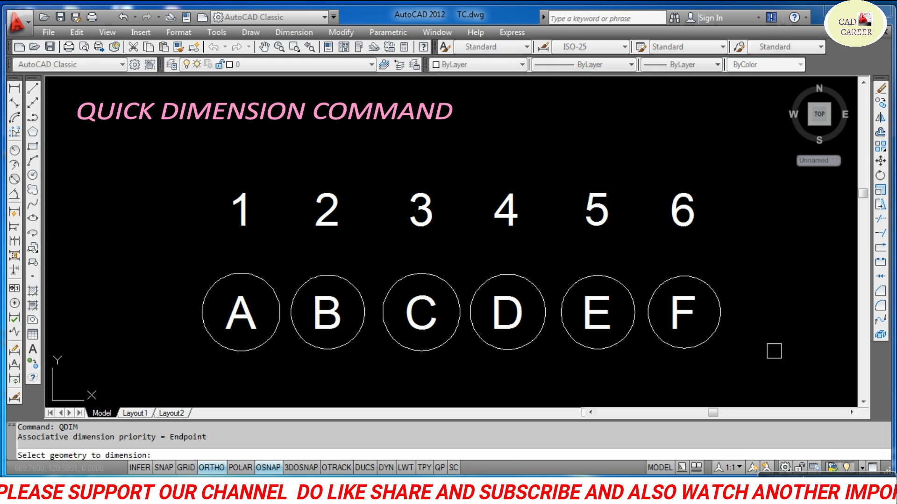
{"action": "left_click", "coordinate": [735, 253]}
{"action": "left_click", "coordinate": [192, 293]}
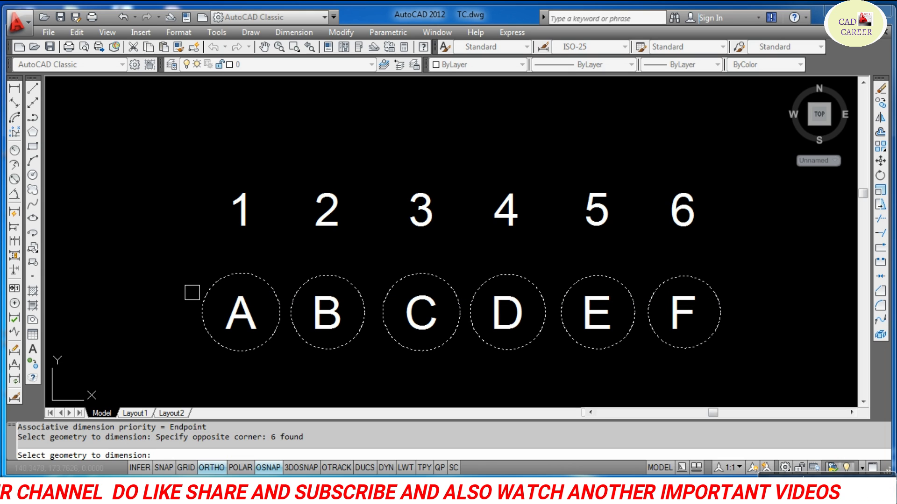
{"action": "key", "text": "Return"}
{"action": "type", "text": "R"}
{"action": "key", "text": "Return"}
{"action": "left_click", "coordinate": [184, 240]}
Compare the radius dimensions of the variable-size circles from A to F up close
{"action": "scroll", "coordinate": [208, 266], "scroll_direction": "up", "scroll_amount": 5}
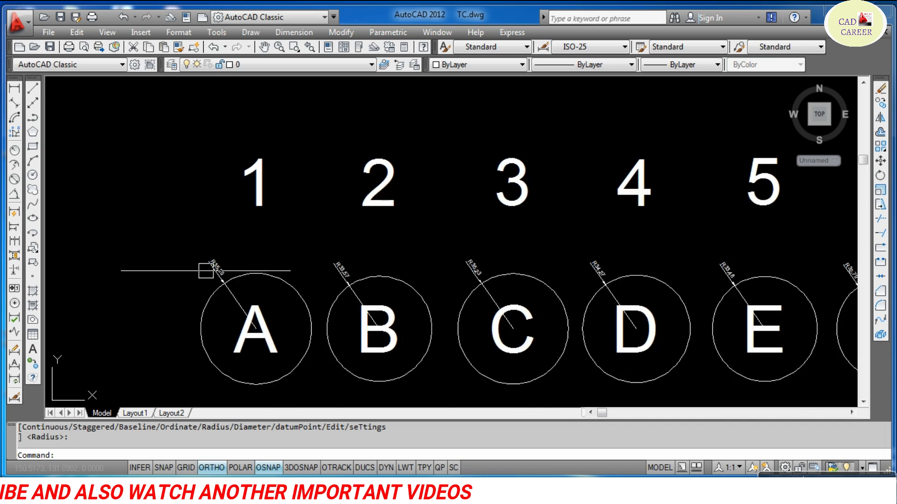
{"action": "scroll", "coordinate": [239, 258], "scroll_direction": "down", "scroll_amount": 3}
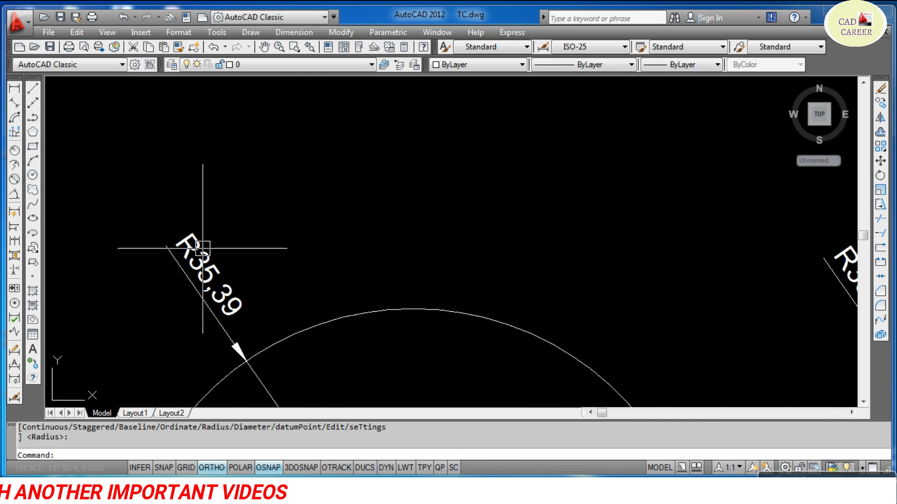
{"action": "scroll", "coordinate": [221, 296], "scroll_direction": "down", "scroll_amount": 2}
{"action": "scroll", "coordinate": [222, 296], "scroll_direction": "up", "scroll_amount": 5}
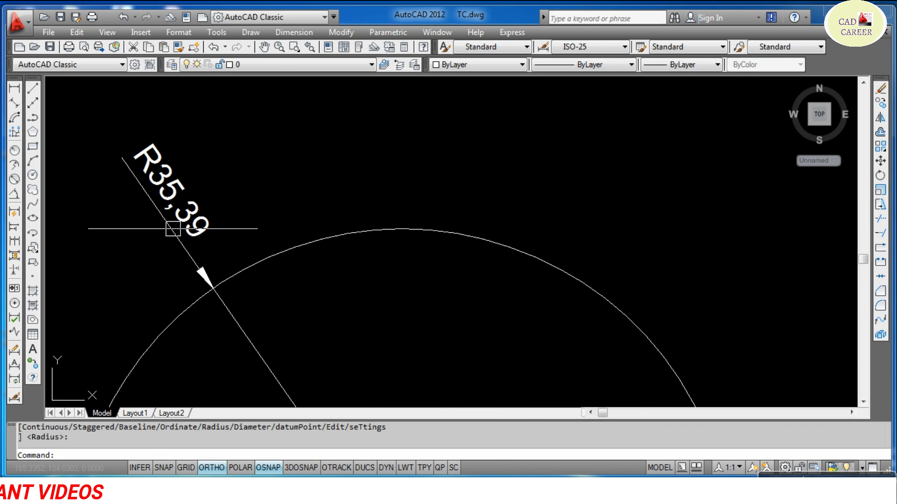
{"action": "scroll", "coordinate": [165, 251], "scroll_direction": "down", "scroll_amount": 6}
{"action": "scroll", "coordinate": [365, 235], "scroll_direction": "up", "scroll_amount": 5}
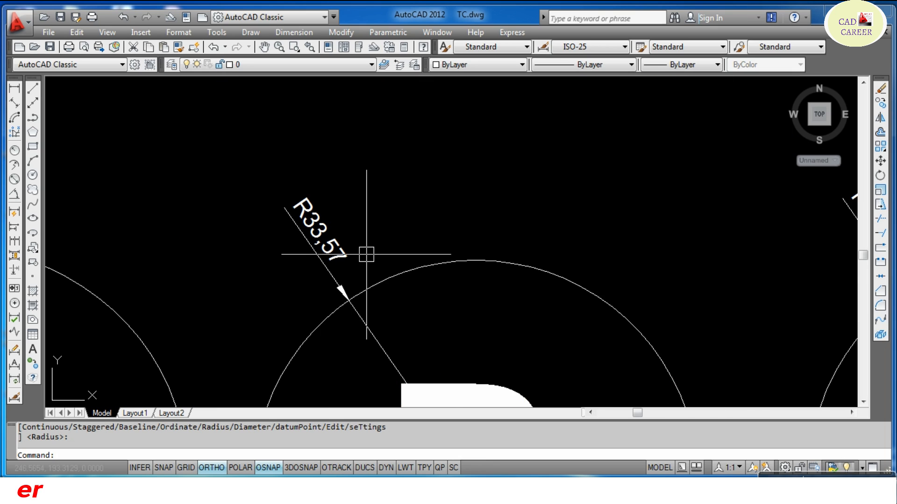
{"action": "scroll", "coordinate": [327, 257], "scroll_direction": "down", "scroll_amount": 5}
{"action": "scroll", "coordinate": [236, 254], "scroll_direction": "up", "scroll_amount": 4}
{"action": "scroll", "coordinate": [222, 263], "scroll_direction": "down", "scroll_amount": 4}
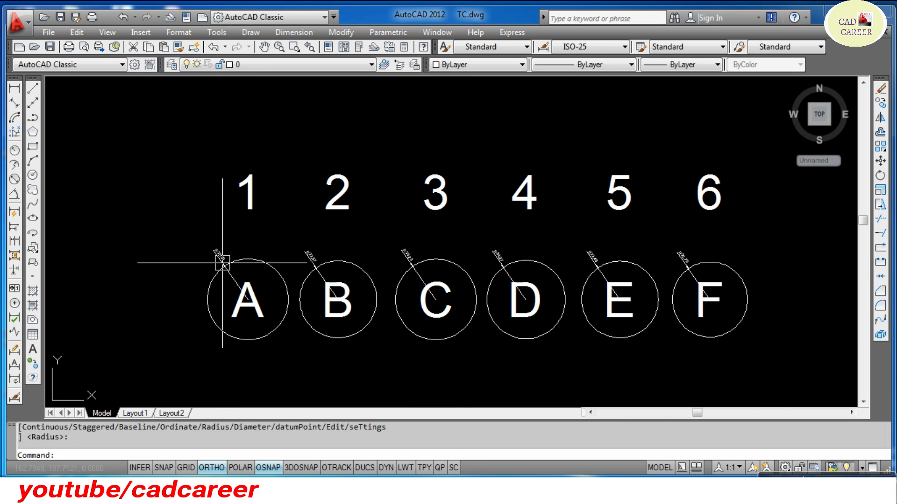
{"action": "scroll", "coordinate": [427, 259], "scroll_direction": "up", "scroll_amount": 5}
{"action": "scroll", "coordinate": [465, 248], "scroll_direction": "down", "scroll_amount": 4}
{"action": "scroll", "coordinate": [581, 240], "scroll_direction": "up", "scroll_amount": 5}
{"action": "scroll", "coordinate": [516, 240], "scroll_direction": "down", "scroll_amount": 2}
{"action": "scroll", "coordinate": [516, 240], "scroll_direction": "down", "scroll_amount": 3}
{"action": "scroll", "coordinate": [667, 248], "scroll_direction": "up", "scroll_amount": 3}
{"action": "scroll", "coordinate": [677, 261], "scroll_direction": "down", "scroll_amount": 3}
{"action": "scroll", "coordinate": [692, 275], "scroll_direction": "up", "scroll_amount": 5}
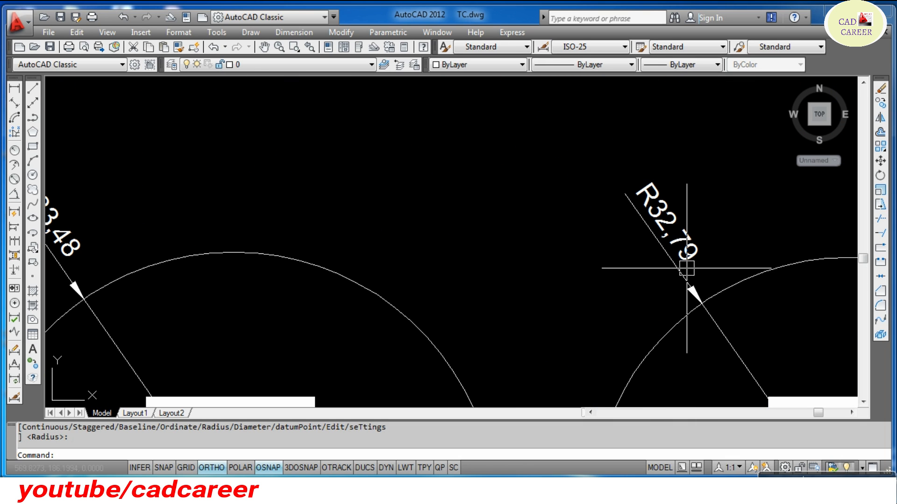
{"action": "scroll", "coordinate": [614, 260], "scroll_direction": "down", "scroll_amount": 5}
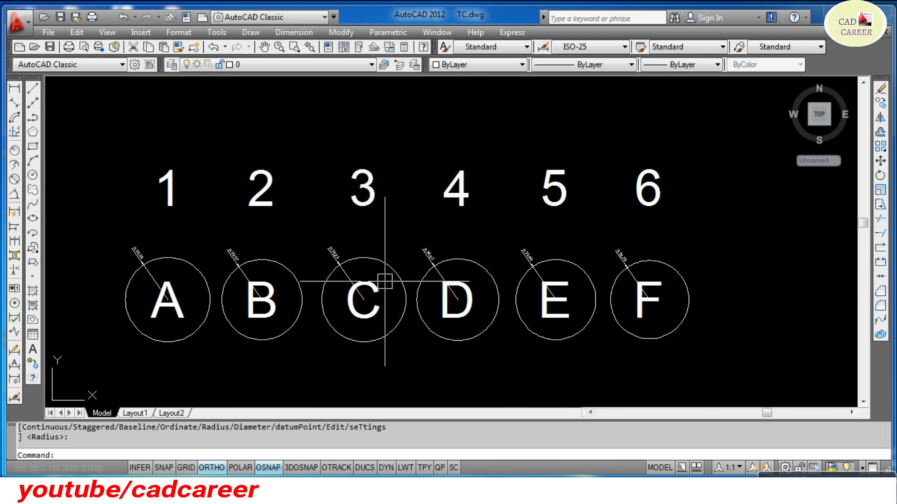
{"action": "scroll", "coordinate": [400, 257], "scroll_direction": "up", "scroll_amount": 3}
{"action": "scroll", "coordinate": [419, 259], "scroll_direction": "down", "scroll_amount": 3}
{"action": "scroll", "coordinate": [280, 256], "scroll_direction": "up", "scroll_amount": 2}
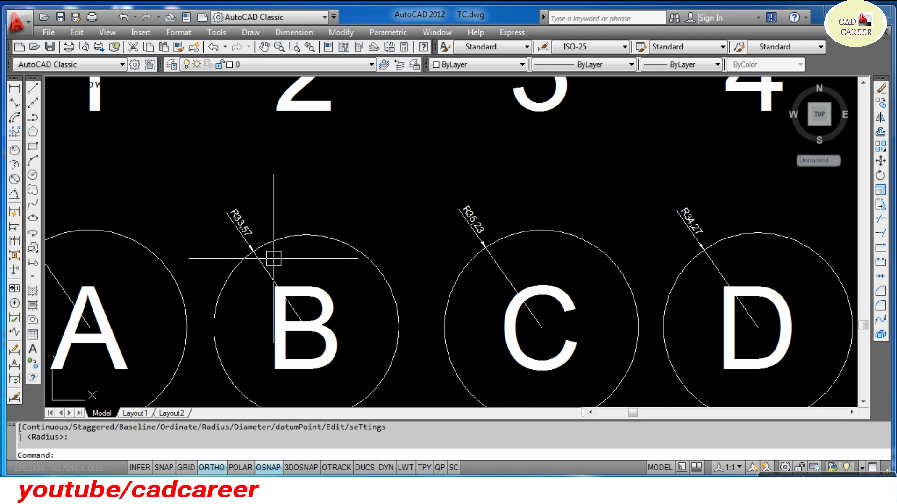
{"action": "scroll", "coordinate": [322, 271], "scroll_direction": "down", "scroll_amount": 4}
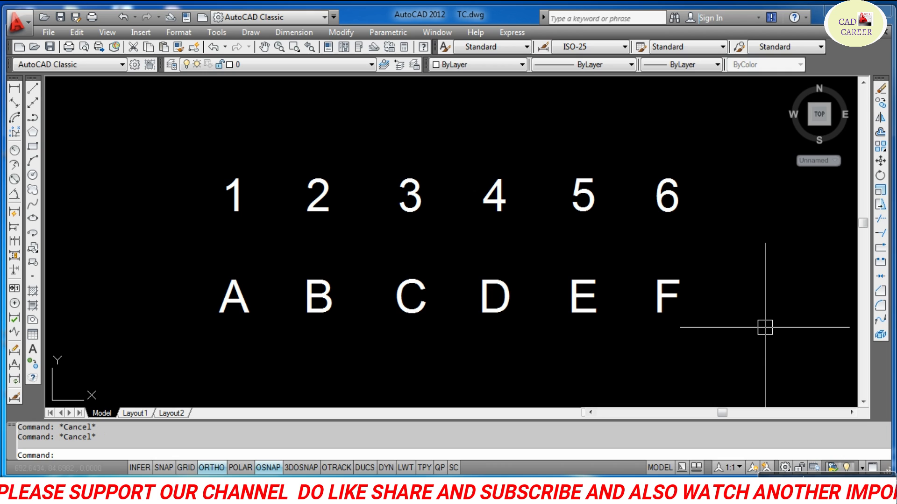
Enclose the letters A to F in constant-size slots with TCIRCLE, using the 0.35 offset factor
{"action": "type", "text": "TCIRCLE"}
{"action": "key", "text": "Return"}
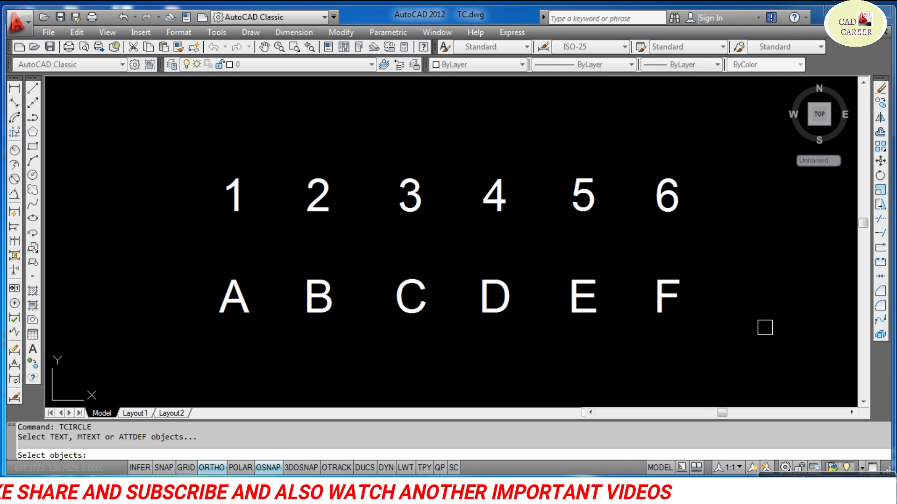
{"action": "left_click", "coordinate": [699, 260]}
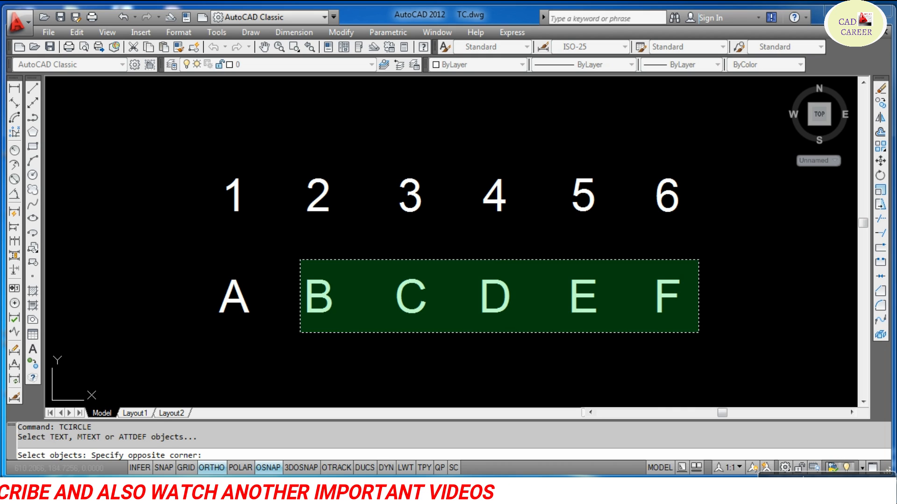
{"action": "left_click", "coordinate": [197, 338]}
{"action": "key", "text": "Return"}
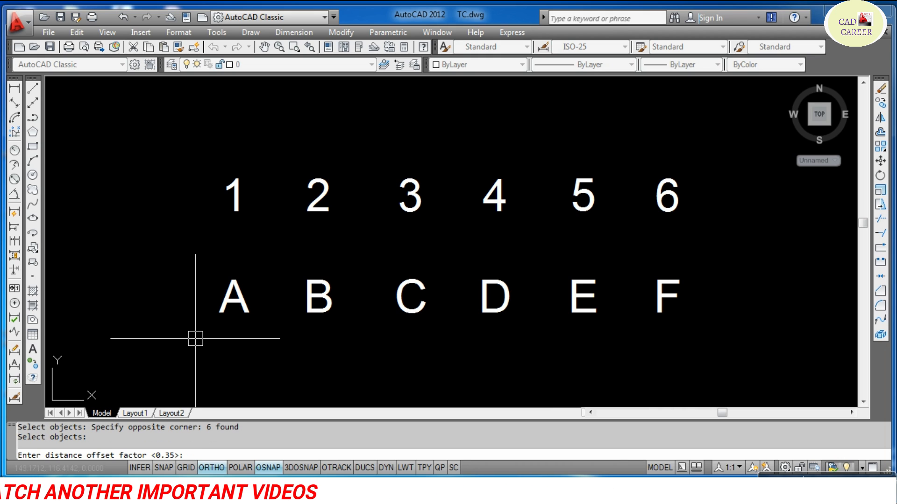
{"action": "key", "text": "Return"}
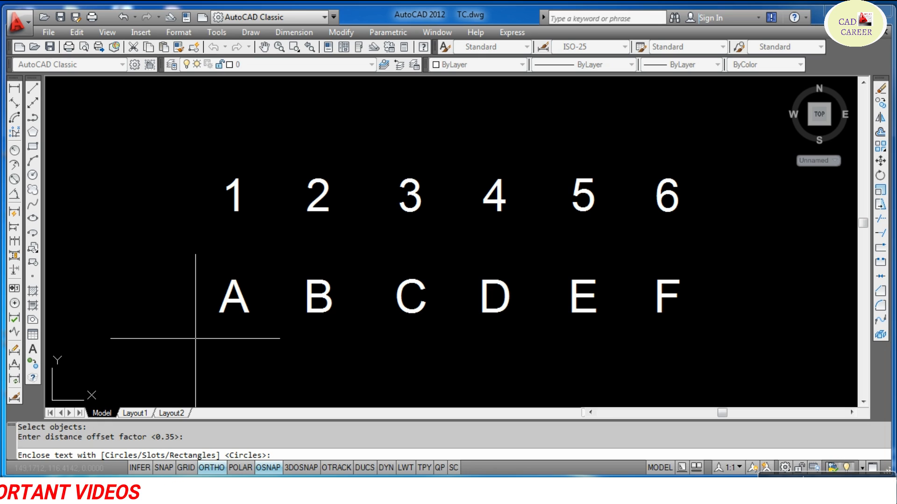
{"action": "key", "text": "Return"}
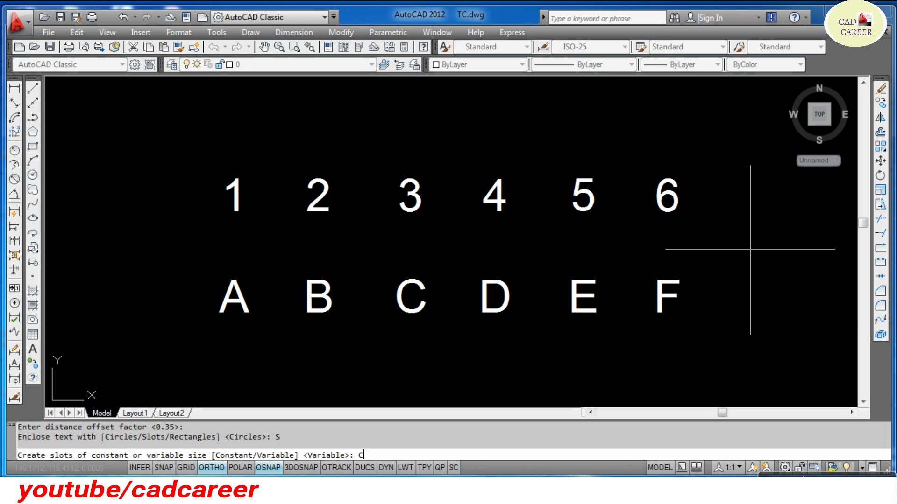
{"action": "key", "text": "Return"}
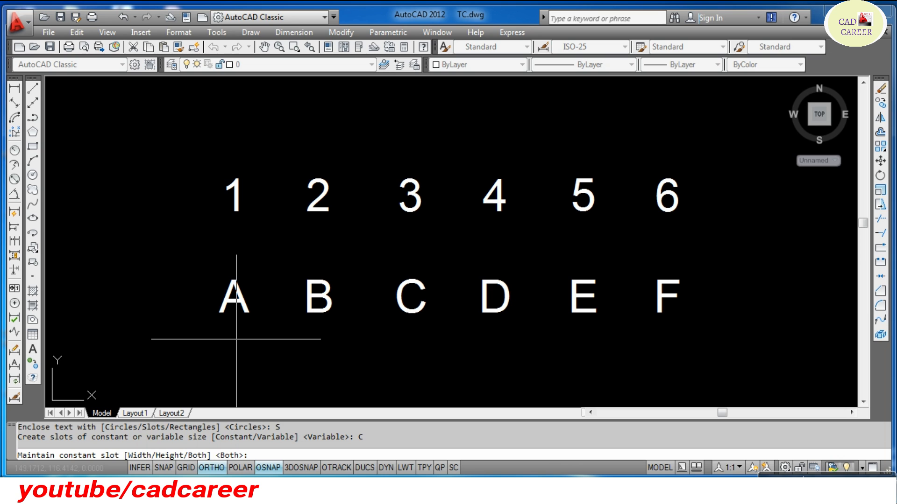
{"action": "key", "text": "Return"}
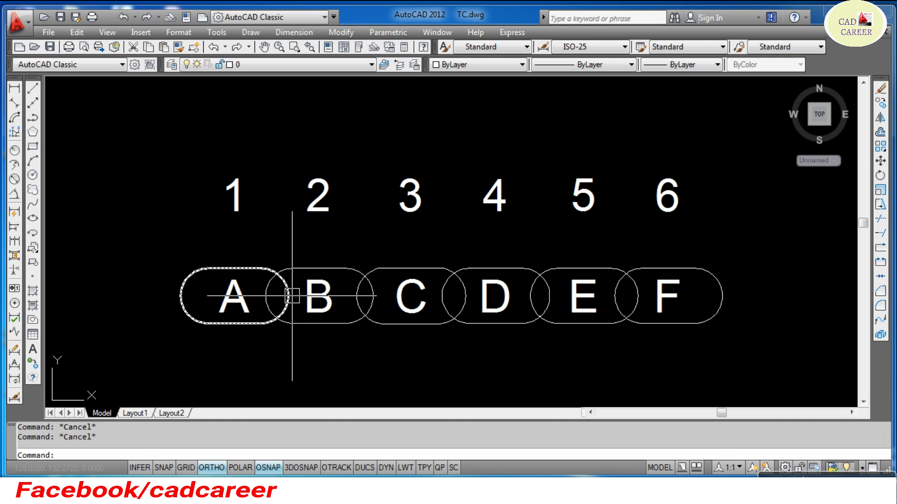
{"action": "mouse_move", "coordinate": [376, 267]}
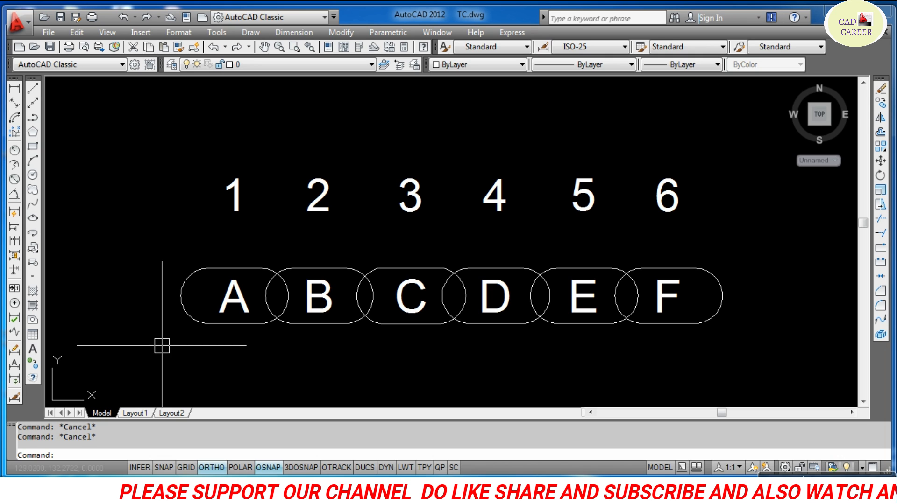
Set the current color to yellow and enclose the letters A to F in constant-height slots with TCIRCLE, using the 0.35 offset factor
{"action": "left_click", "coordinate": [463, 64]}
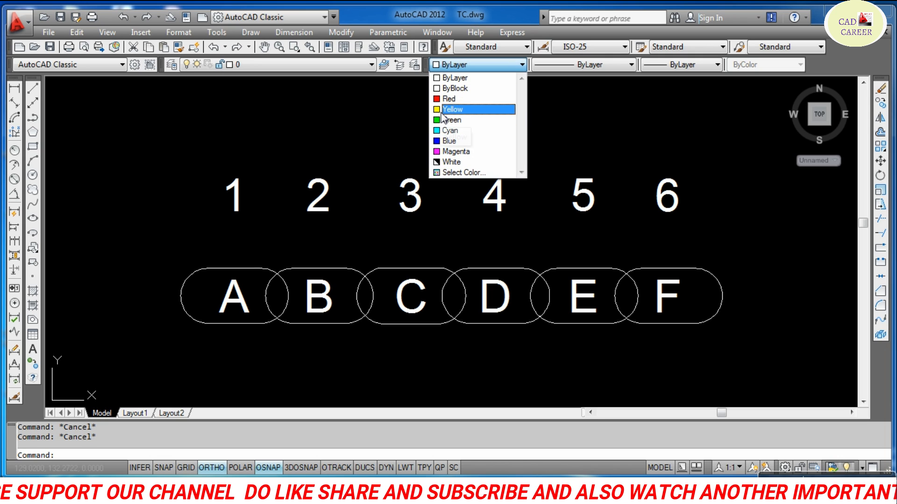
{"action": "left_click", "coordinate": [442, 112]}
{"action": "type", "text": "TCIRCLE"}
{"action": "key", "text": "Return"}
{"action": "left_click", "coordinate": [755, 252]}
{"action": "left_click", "coordinate": [144, 349]}
{"action": "key", "text": "Return"}
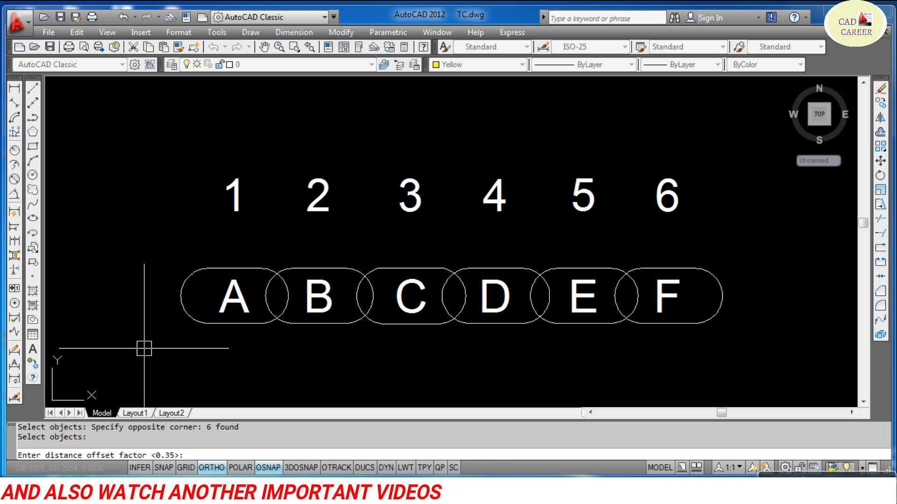
{"action": "key", "text": "Return"}
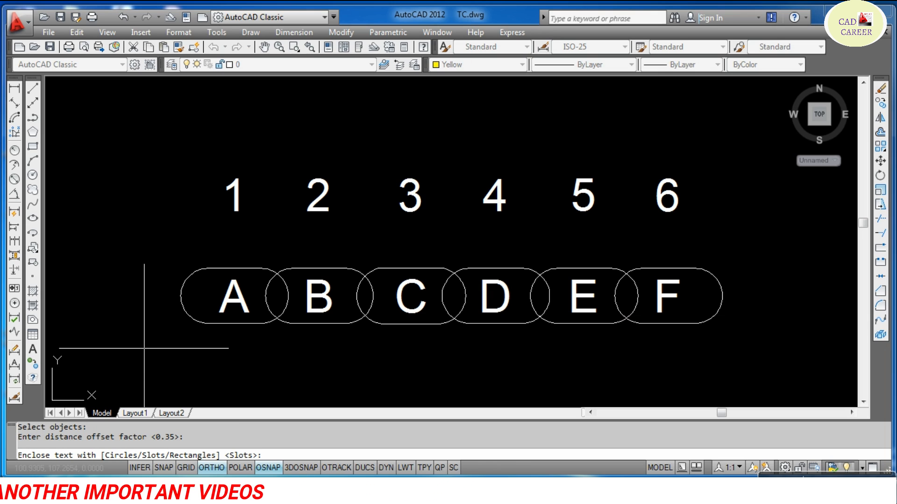
{"action": "type", "text": "S"}
{"action": "key", "text": "Return"}
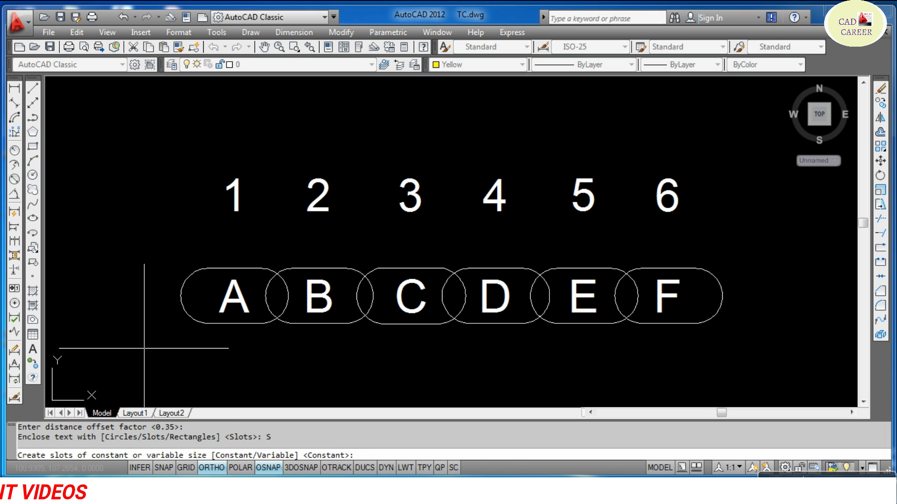
{"action": "type", "text": "C"}
{"action": "key", "text": "Return"}
{"action": "type", "text": "H"}
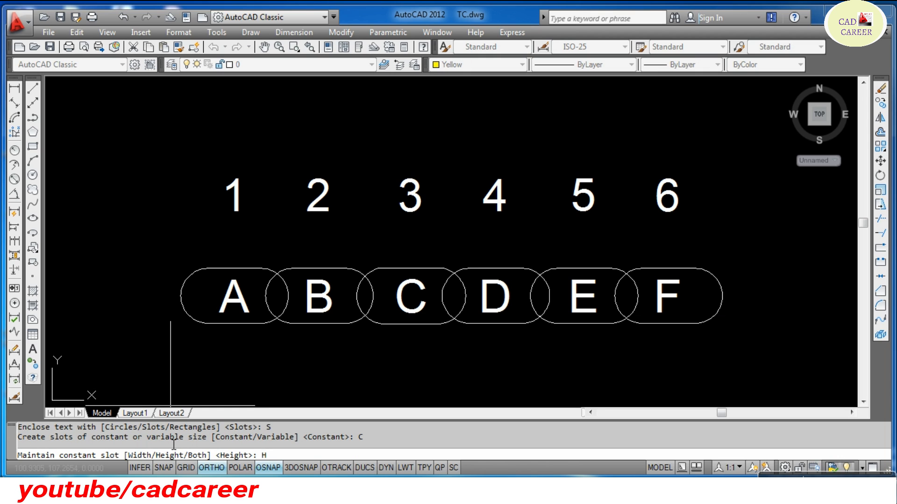
{"action": "key", "text": "Return"}
Compare the outlines of the white and yellow slots around the letters A and B up close
{"action": "scroll", "coordinate": [220, 268], "scroll_direction": "up", "scroll_amount": 3}
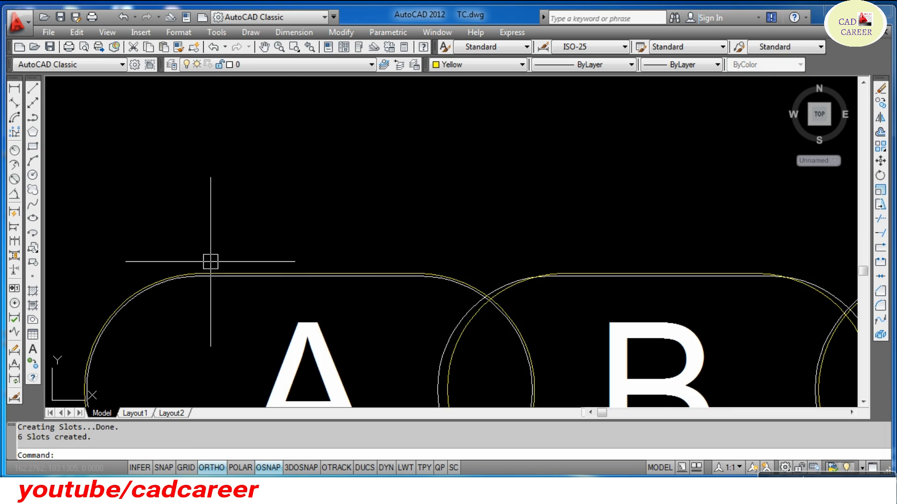
{"action": "scroll", "coordinate": [384, 283], "scroll_direction": "up", "scroll_amount": 3}
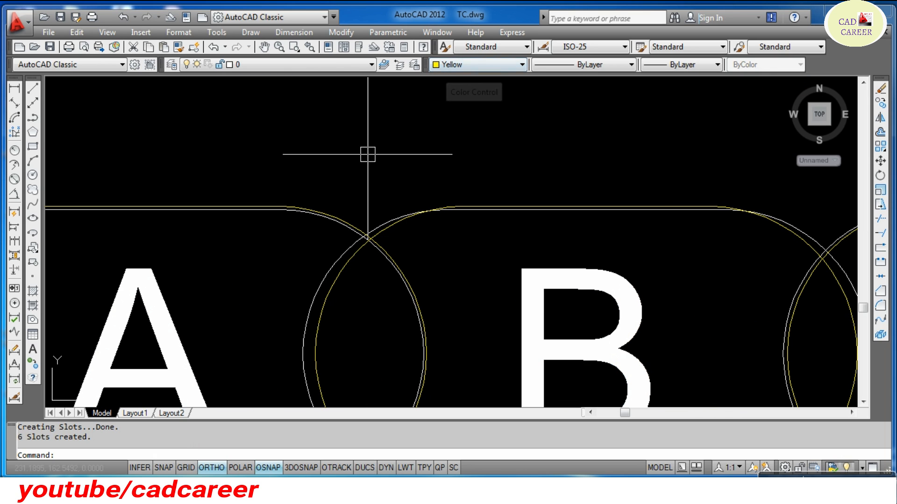
{"action": "scroll", "coordinate": [268, 186], "scroll_direction": "down", "scroll_amount": 3}
{"action": "scroll", "coordinate": [267, 210], "scroll_direction": "down", "scroll_amount": 2}
{"action": "scroll", "coordinate": [241, 253], "scroll_direction": "up", "scroll_amount": 8}
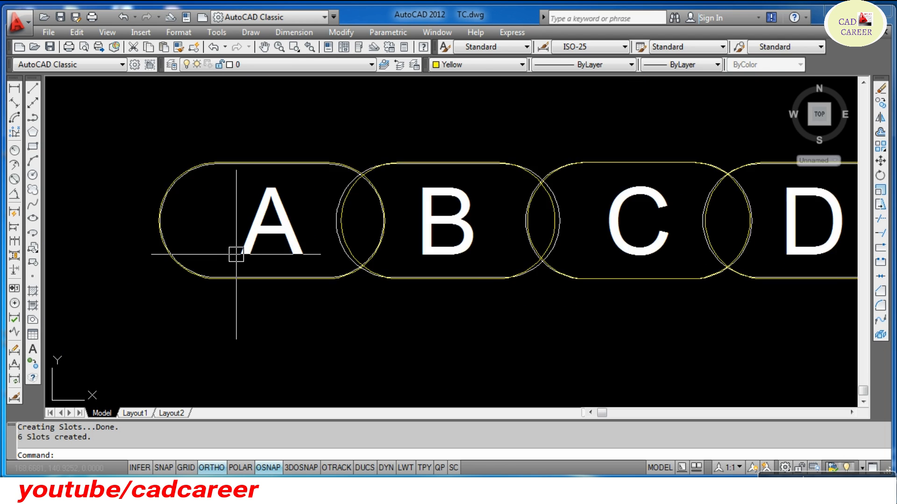
{"action": "scroll", "coordinate": [245, 295], "scroll_direction": "down", "scroll_amount": 3}
{"action": "scroll", "coordinate": [260, 136], "scroll_direction": "up", "scroll_amount": 1}
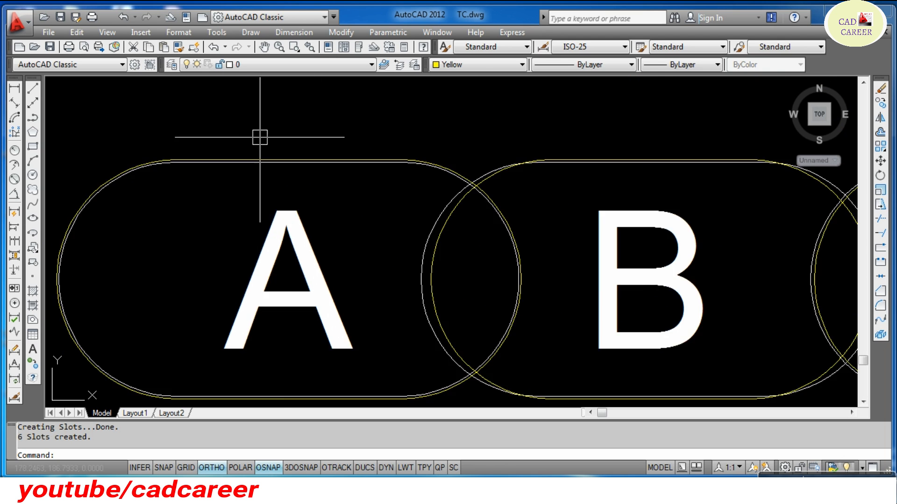
{"action": "scroll", "coordinate": [240, 176], "scroll_direction": "up", "scroll_amount": 2}
{"action": "scroll", "coordinate": [241, 171], "scroll_direction": "up", "scroll_amount": 2}
{"action": "scroll", "coordinate": [242, 168], "scroll_direction": "down", "scroll_amount": 5}
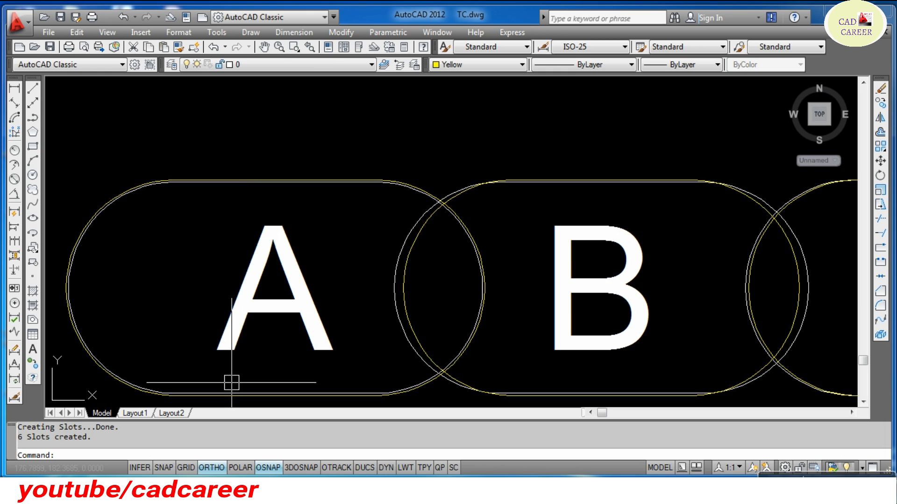
{"action": "scroll", "coordinate": [231, 382], "scroll_direction": "up", "scroll_amount": 3}
{"action": "scroll", "coordinate": [238, 363], "scroll_direction": "down", "scroll_amount": 5}
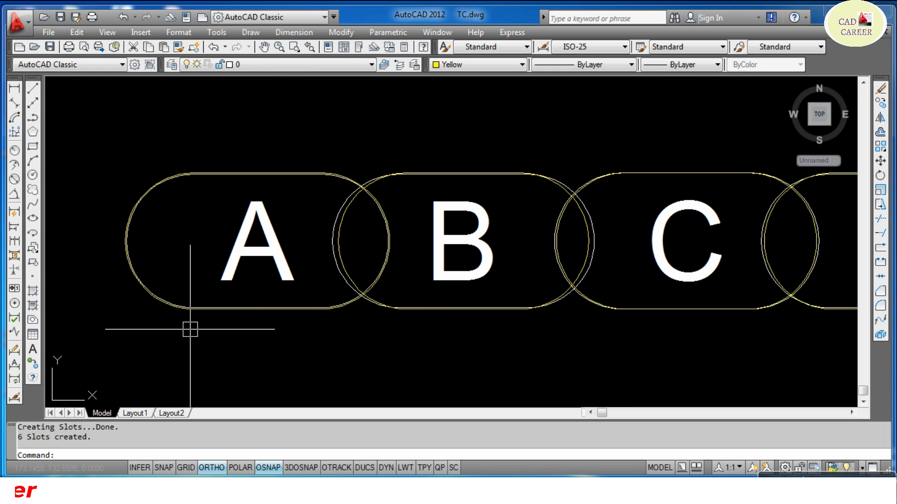
{"action": "scroll", "coordinate": [190, 327], "scroll_direction": "down", "scroll_amount": 2}
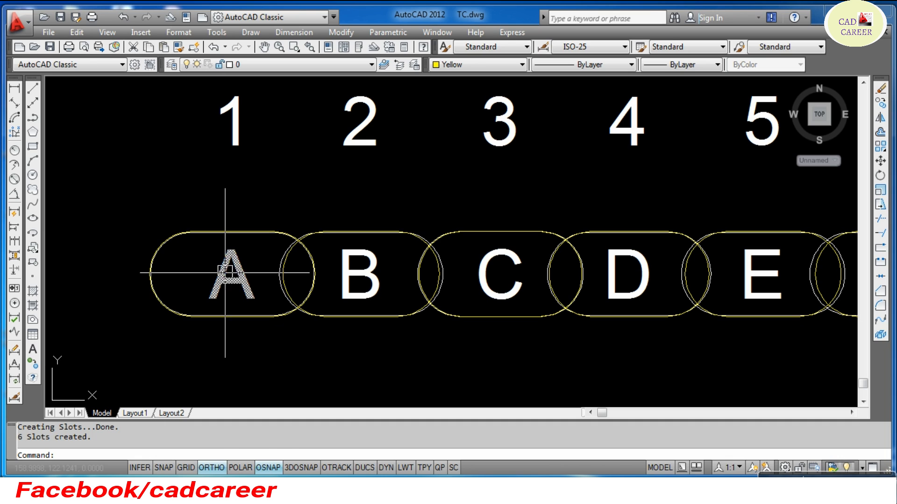
Erase all the white and yellow slots around the letters A to F, keeping the letters
{"action": "left_click", "coordinate": [327, 201]}
{"action": "left_click", "coordinate": [281, 345]}
{"action": "type", "text": "e"}
{"action": "key", "text": "Return"}
{"action": "left_click", "coordinate": [450, 209]}
{"action": "left_click", "coordinate": [413, 314]}
{"action": "type", "text": "e"}
{"action": "key", "text": "Return"}
{"action": "left_click", "coordinate": [600, 204]}
{"action": "left_click", "coordinate": [549, 316]}
{"action": "type", "text": "e"}
{"action": "key", "text": "Return"}
{"action": "left_click", "coordinate": [714, 225]}
{"action": "left_click", "coordinate": [666, 304]}
{"action": "type", "text": "e"}
{"action": "key", "text": "Return"}
{"action": "scroll", "coordinate": [599, 261], "scroll_direction": "down", "scroll_amount": 2}
{"action": "left_click", "coordinate": [741, 231]}
{"action": "left_click", "coordinate": [731, 297]}
{"action": "type", "text": "e"}
{"action": "key", "text": "Return"}
{"action": "scroll", "coordinate": [652, 276], "scroll_direction": "down", "scroll_amount": 1}
{"action": "middle_click_drag", "start_coordinate": [652, 277], "coordinate": [569, 287]}
{"action": "key", "text": "Escape"}
{"action": "key", "text": "Escape"}
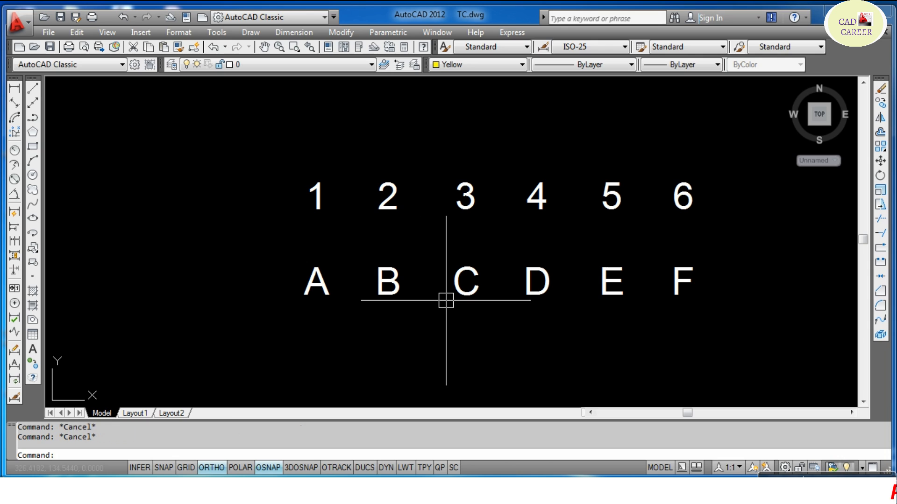
Enclose the letters A to F in slots of constant width and height with TCIRCLE, using the 0.35 offset factor and the Both option
{"action": "type", "text": "TCI"}
{"action": "key", "text": "Return"}
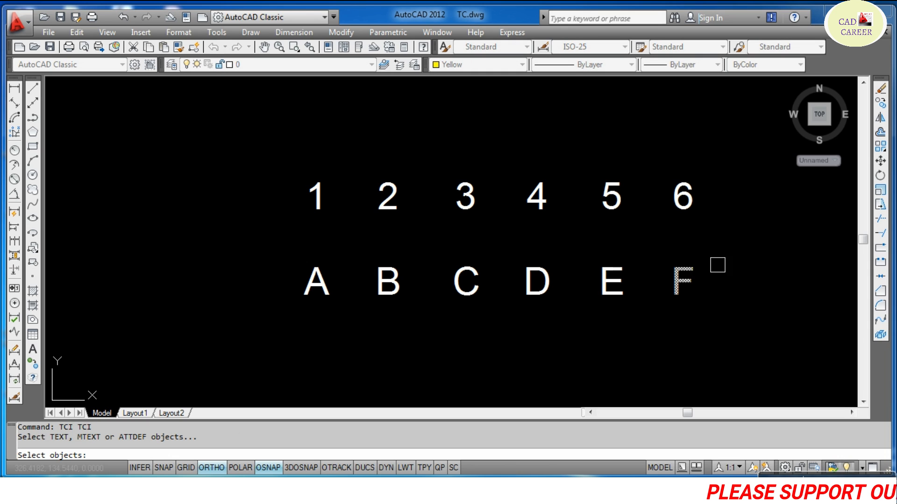
{"action": "left_click", "coordinate": [753, 250]}
{"action": "left_click", "coordinate": [281, 327]}
{"action": "key", "text": "Return"}
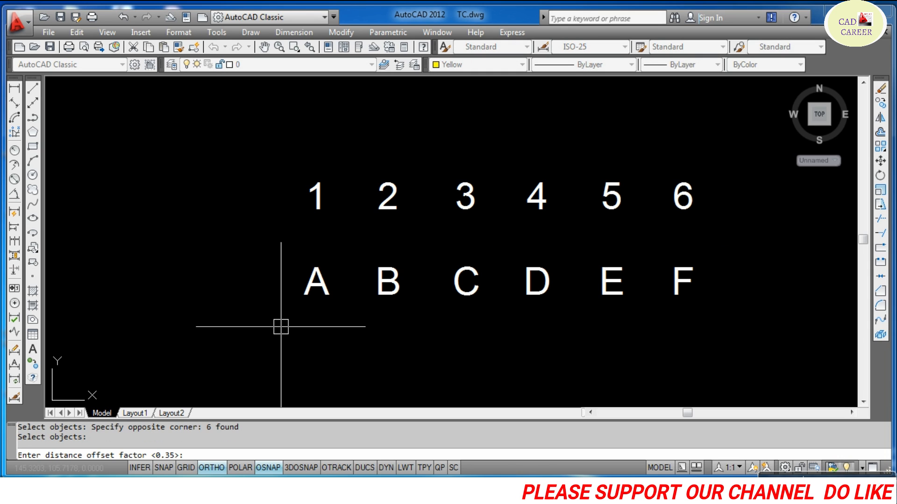
{"action": "key", "text": "Return"}
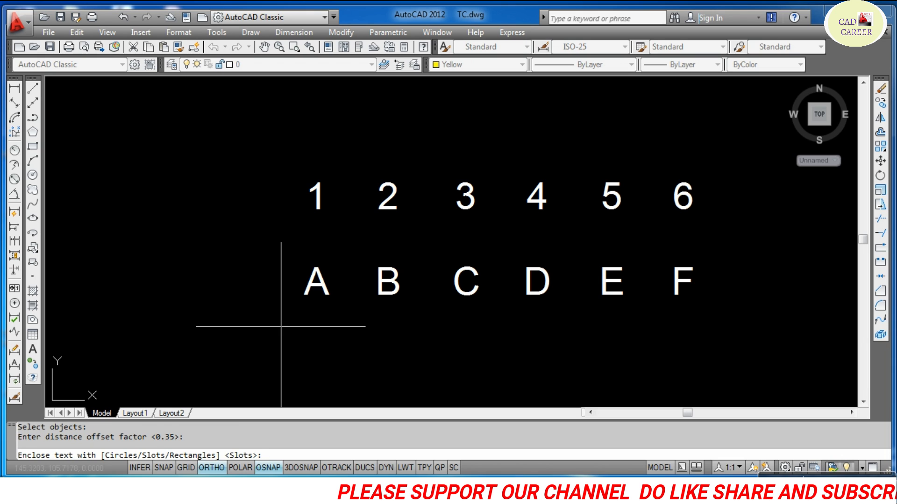
{"action": "key", "text": "Return"}
{"action": "type", "text": "C"}
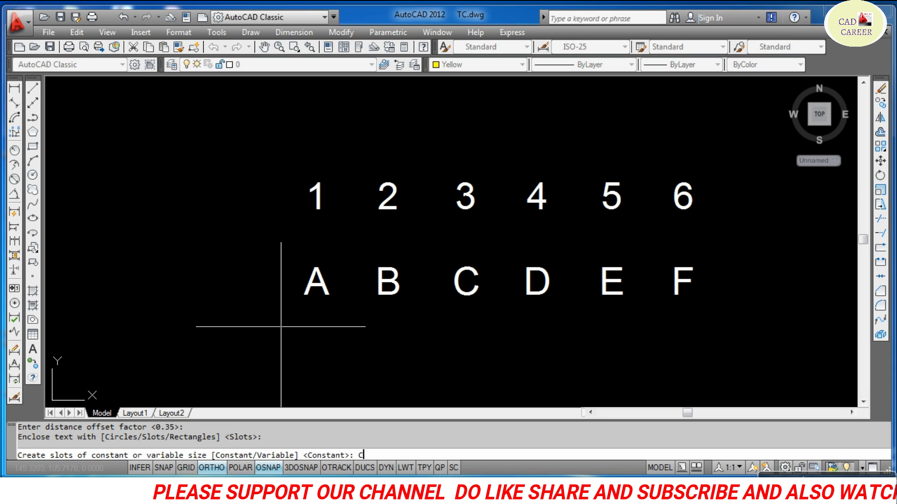
{"action": "key", "text": "Return"}
{"action": "type", "text": "W"}
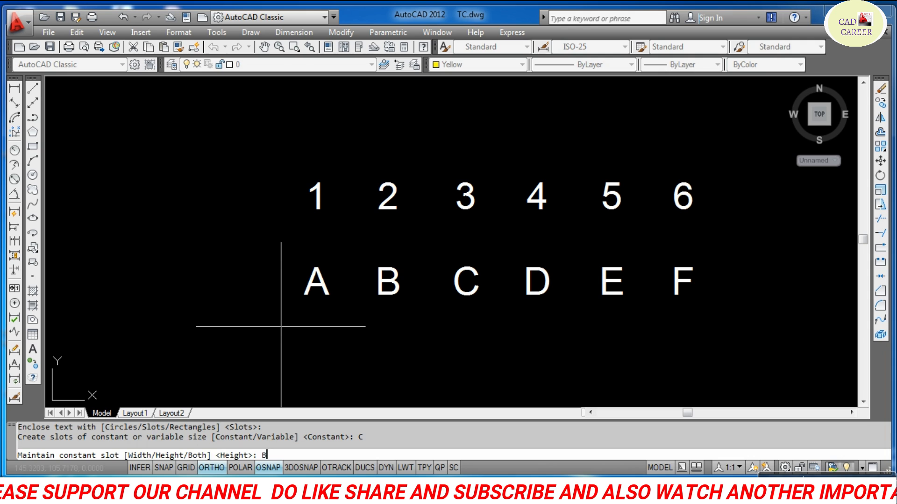
{"action": "key", "text": "Return"}
{"action": "scroll", "coordinate": [290, 270], "scroll_direction": "up", "scroll_amount": 3}
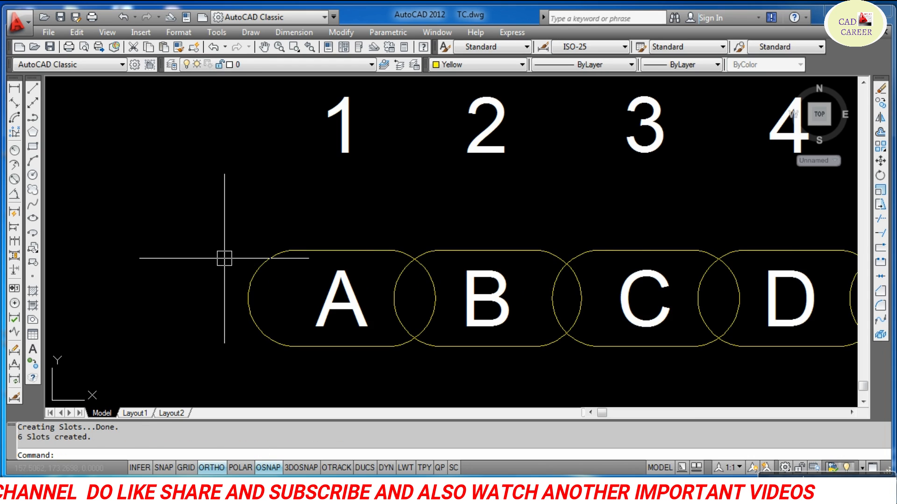
{"action": "scroll", "coordinate": [222, 259], "scroll_direction": "down", "scroll_amount": 4}
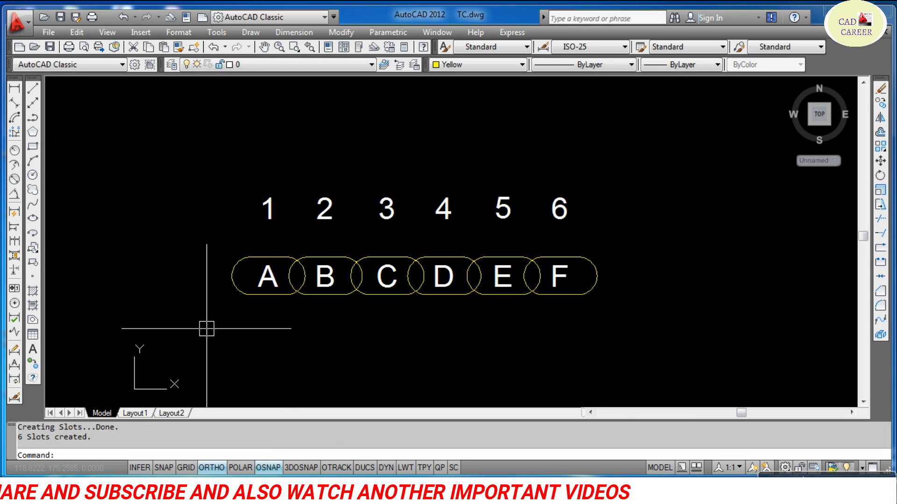
{"action": "scroll", "coordinate": [257, 276], "scroll_direction": "up", "scroll_amount": 5}
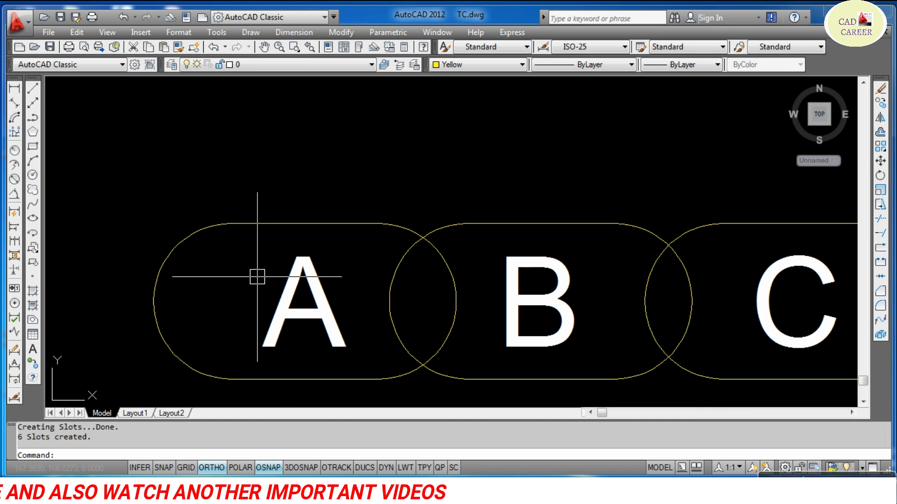
{"action": "scroll", "coordinate": [207, 254], "scroll_direction": "down", "scroll_amount": 4}
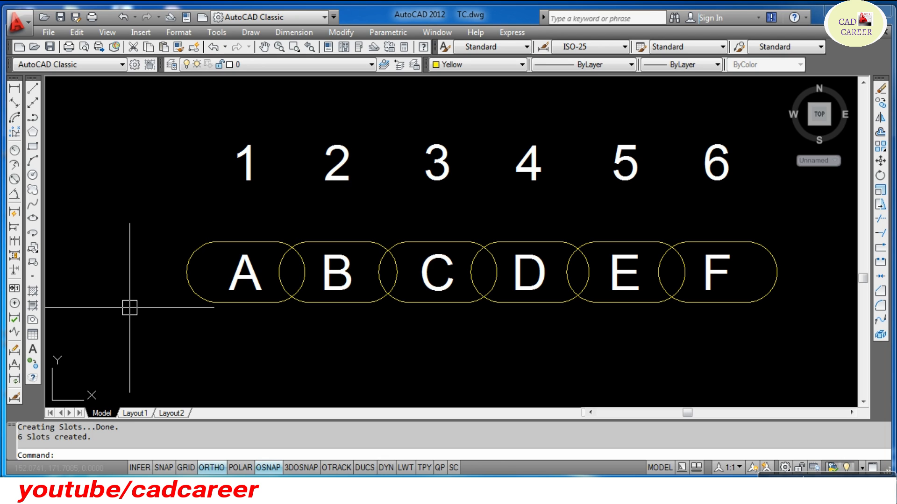
Enclose the numbers 1 to 6 in rectangles of constant width and height with TCIRCLE, using the 0.35 offset factor and the Both option
{"action": "key", "text": "Return"}
{"action": "left_click", "coordinate": [734, 145]}
{"action": "left_click", "coordinate": [223, 167]}
{"action": "key", "text": "Return"}
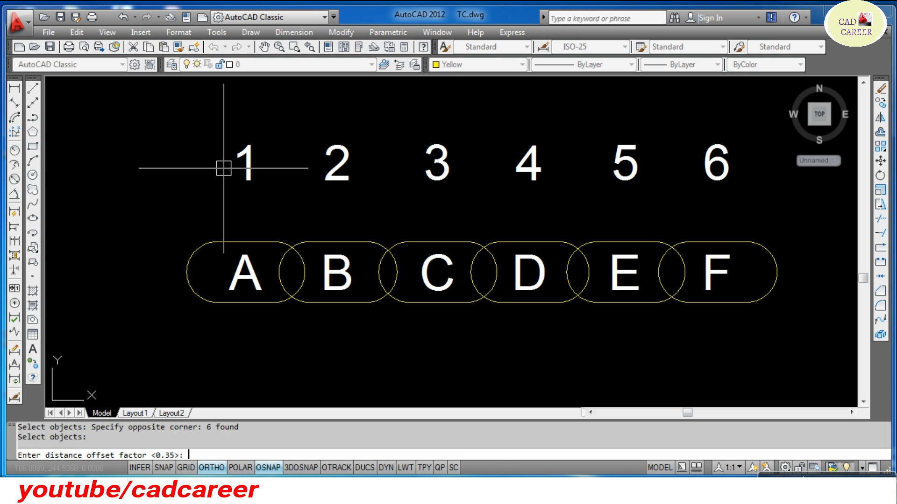
{"action": "key", "text": "Return"}
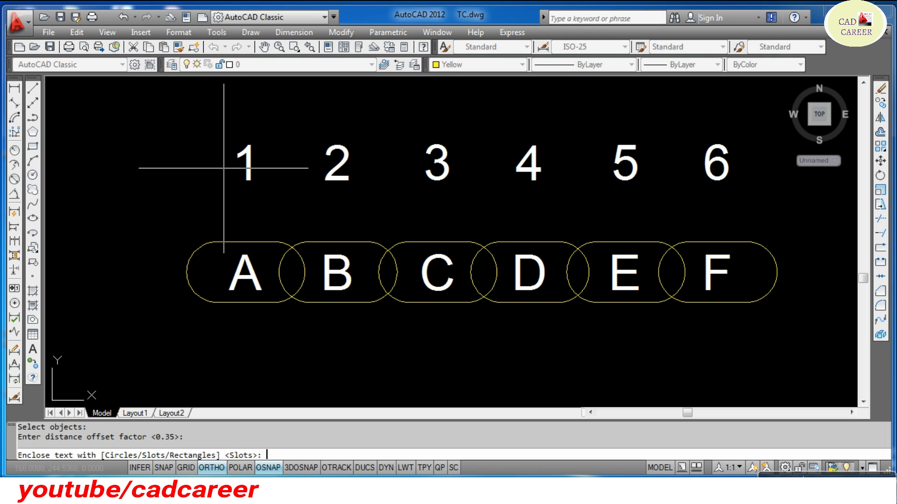
{"action": "key", "text": "Return"}
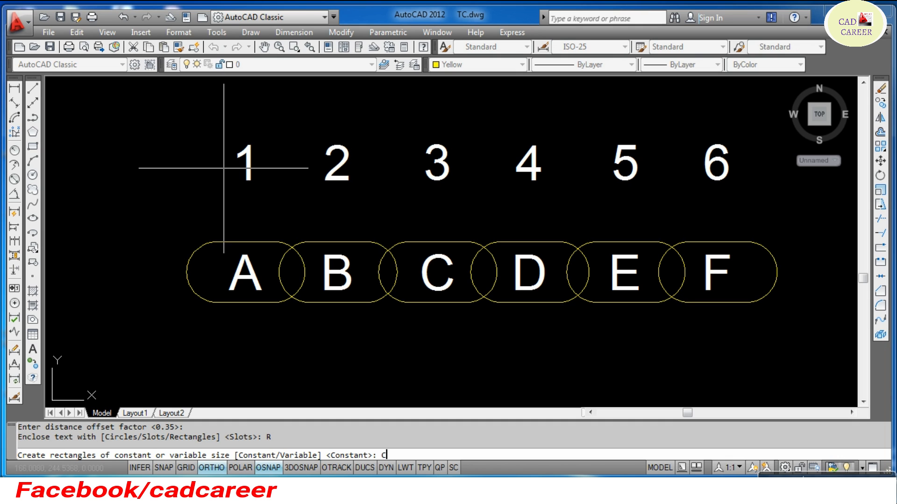
{"action": "key", "text": "Return"}
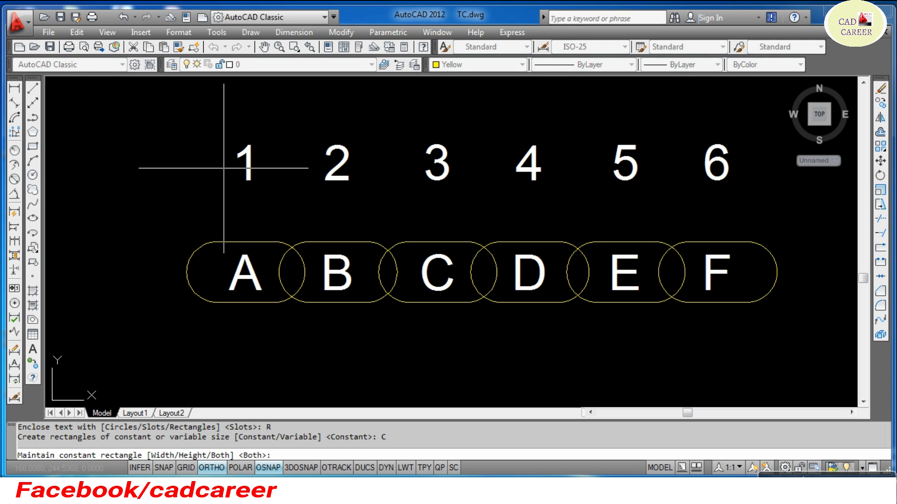
{"action": "key", "text": "Return"}
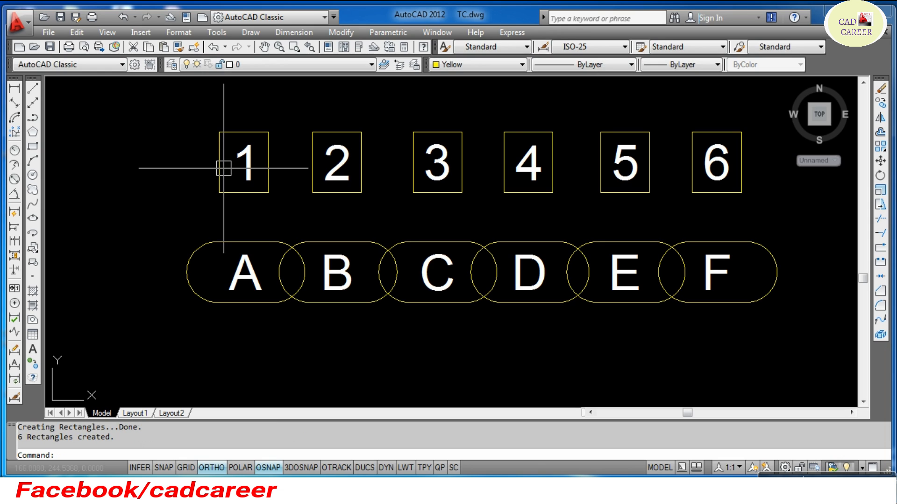
{"action": "scroll", "coordinate": [206, 229], "scroll_direction": "down", "scroll_amount": 3}
{"action": "scroll", "coordinate": [203, 205], "scroll_direction": "up", "scroll_amount": 4}
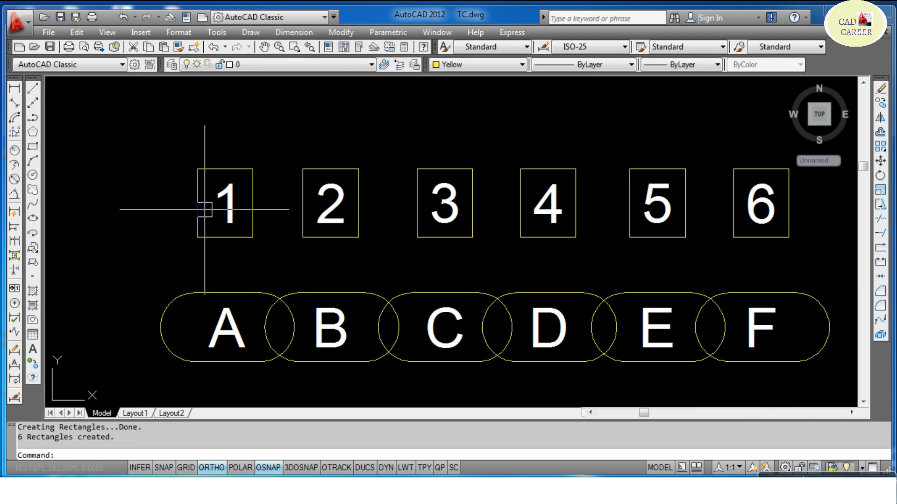
{"action": "scroll", "coordinate": [195, 208], "scroll_direction": "down", "scroll_amount": 3}
{"action": "scroll", "coordinate": [198, 208], "scroll_direction": "up", "scroll_amount": 3}
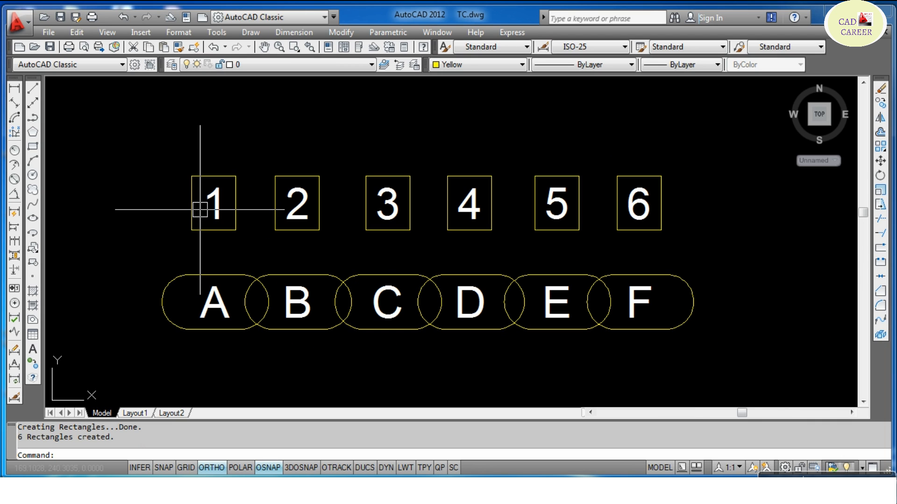
{"action": "key", "text": "Escape"}
{"action": "key", "text": "Escape"}
{"action": "scroll", "coordinate": [229, 321], "scroll_direction": "down", "scroll_amount": 2}
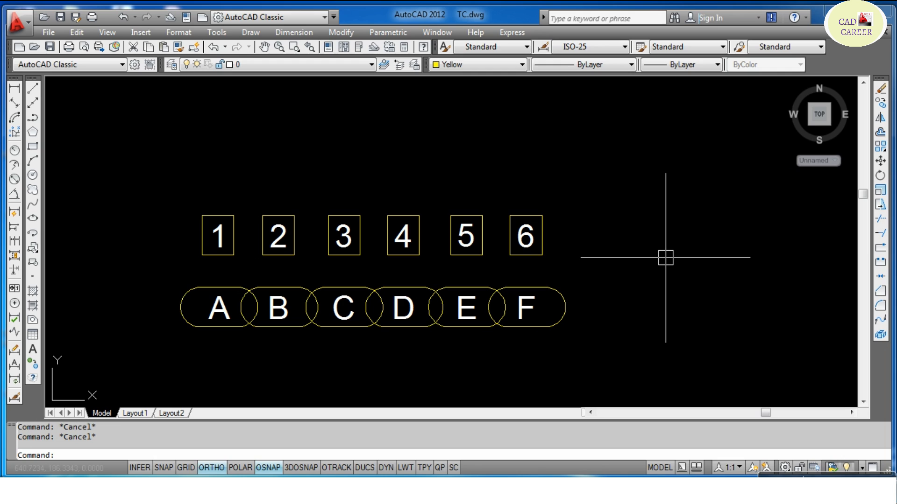